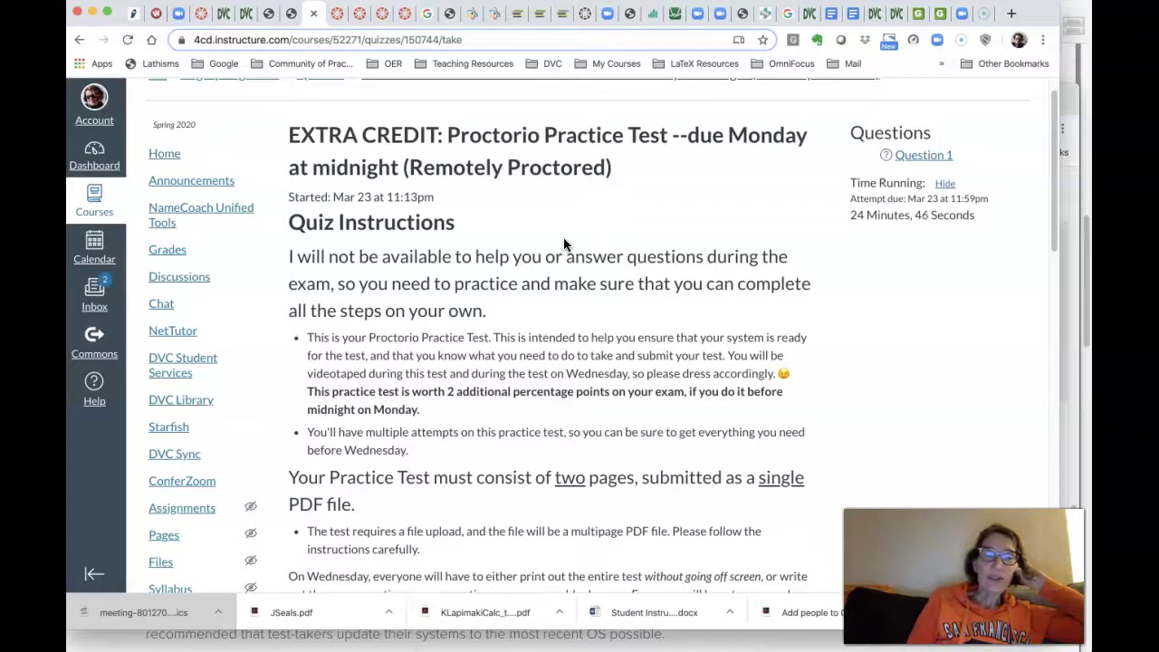
Read through the Proctorio Practice Test's quiz instructions and Question 1, down to the file upload area
{"action": "scroll", "coordinate": [564, 241], "scroll_direction": "up", "scroll_amount": 1}
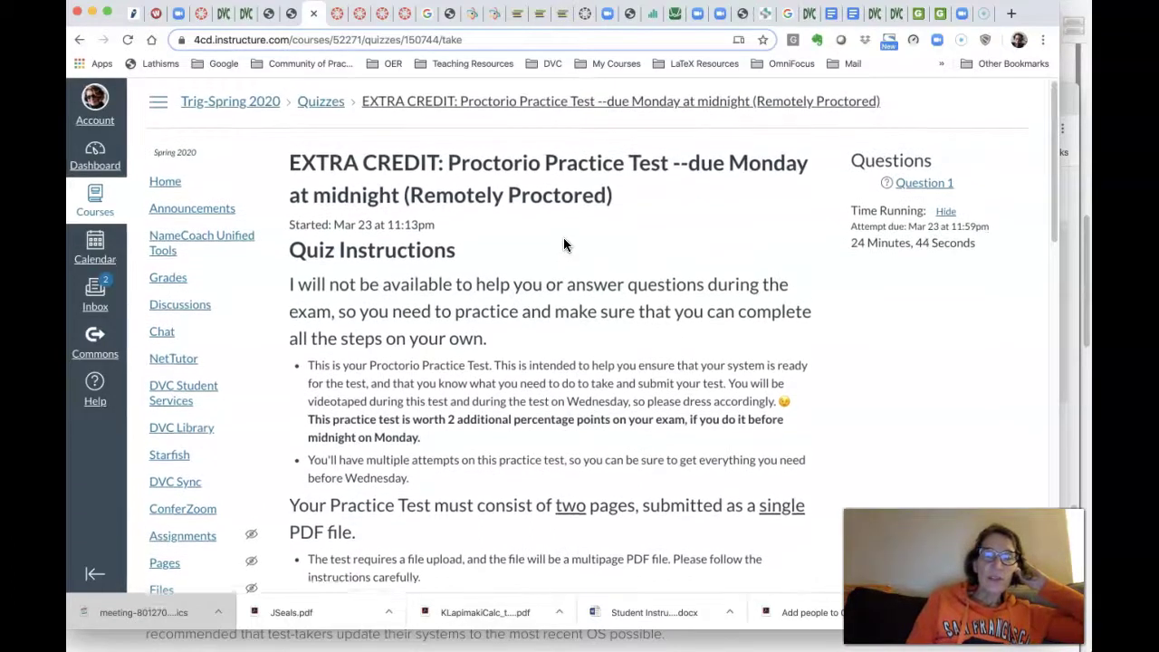
{"action": "scroll", "coordinate": [564, 242], "scroll_direction": "down", "scroll_amount": 2}
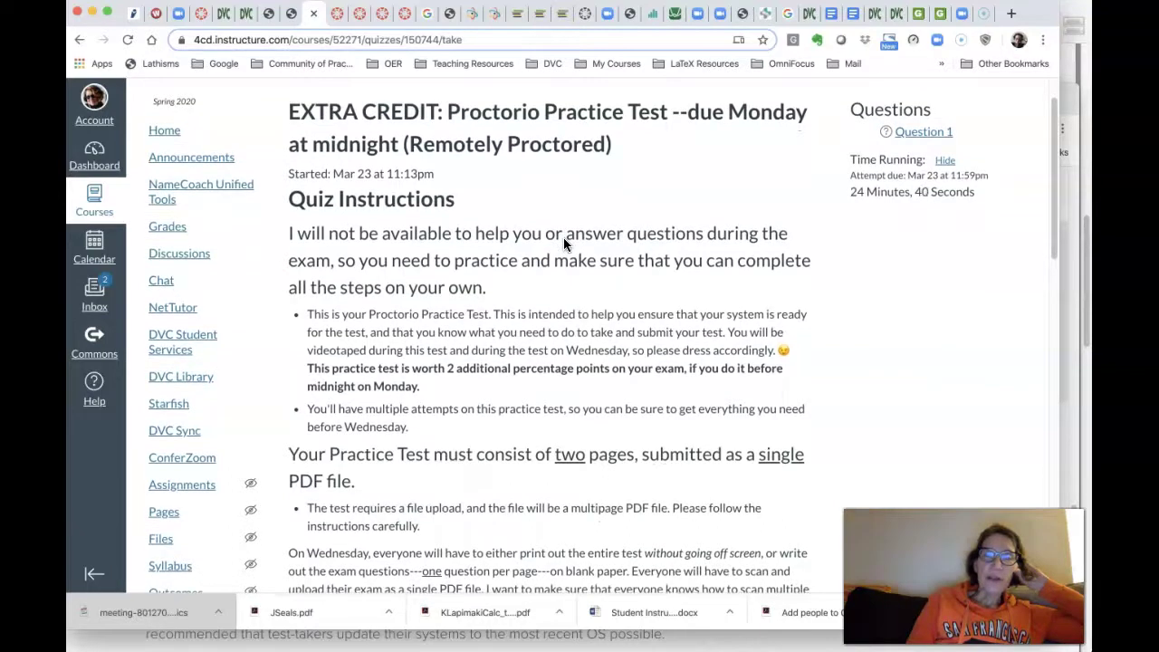
{"action": "scroll", "coordinate": [564, 240], "scroll_direction": "up", "scroll_amount": 1}
{"action": "scroll", "coordinate": [564, 241], "scroll_direction": "down", "scroll_amount": 2}
{"action": "scroll", "coordinate": [564, 243], "scroll_direction": "down", "scroll_amount": 5}
{"action": "scroll", "coordinate": [563, 241], "scroll_direction": "down", "scroll_amount": 1}
{"action": "scroll", "coordinate": [564, 240], "scroll_direction": "up", "scroll_amount": 2}
{"action": "scroll", "coordinate": [564, 240], "scroll_direction": "down", "scroll_amount": 5}
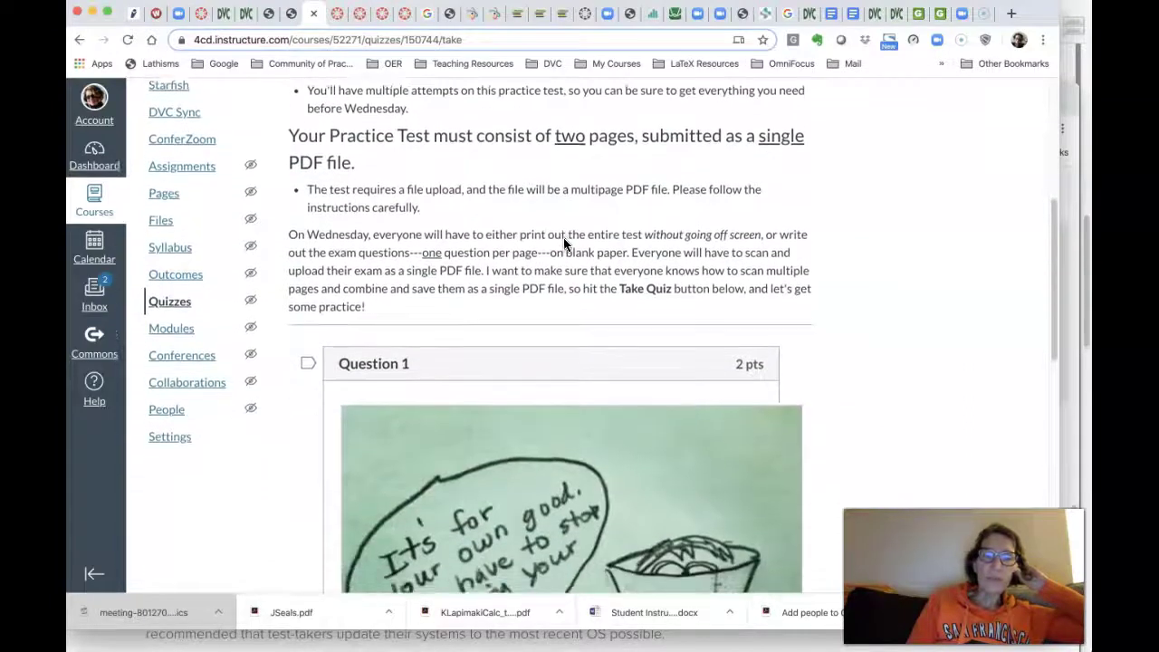
{"action": "scroll", "coordinate": [563, 237], "scroll_direction": "down", "scroll_amount": 6}
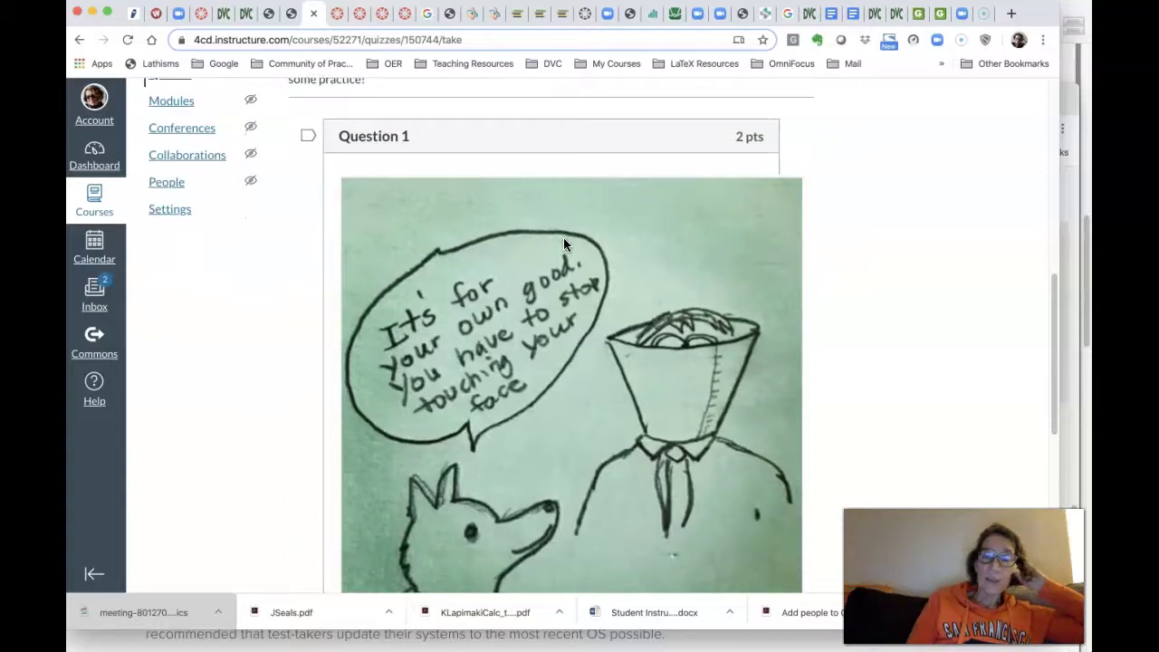
{"action": "scroll", "coordinate": [564, 243], "scroll_direction": "down", "scroll_amount": 1}
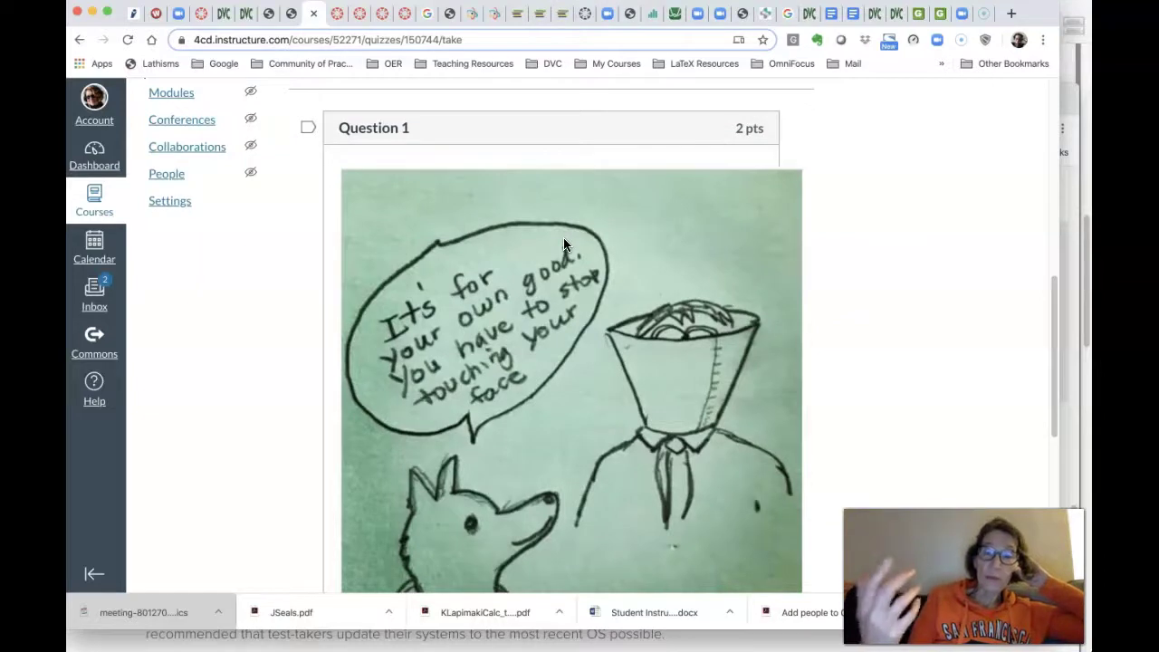
{"action": "scroll", "coordinate": [564, 243], "scroll_direction": "down", "scroll_amount": 8}
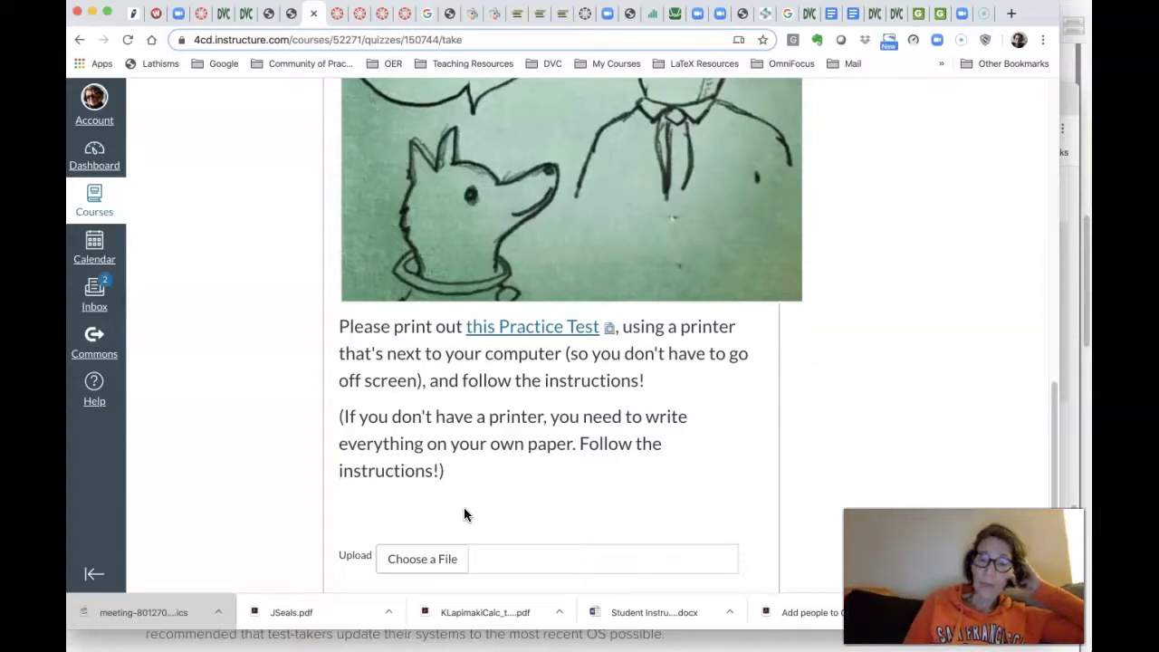
Open the inline file preview of the Practice Test without leaving the quiz page and skim through the document
{"action": "left_click", "coordinate": [612, 333]}
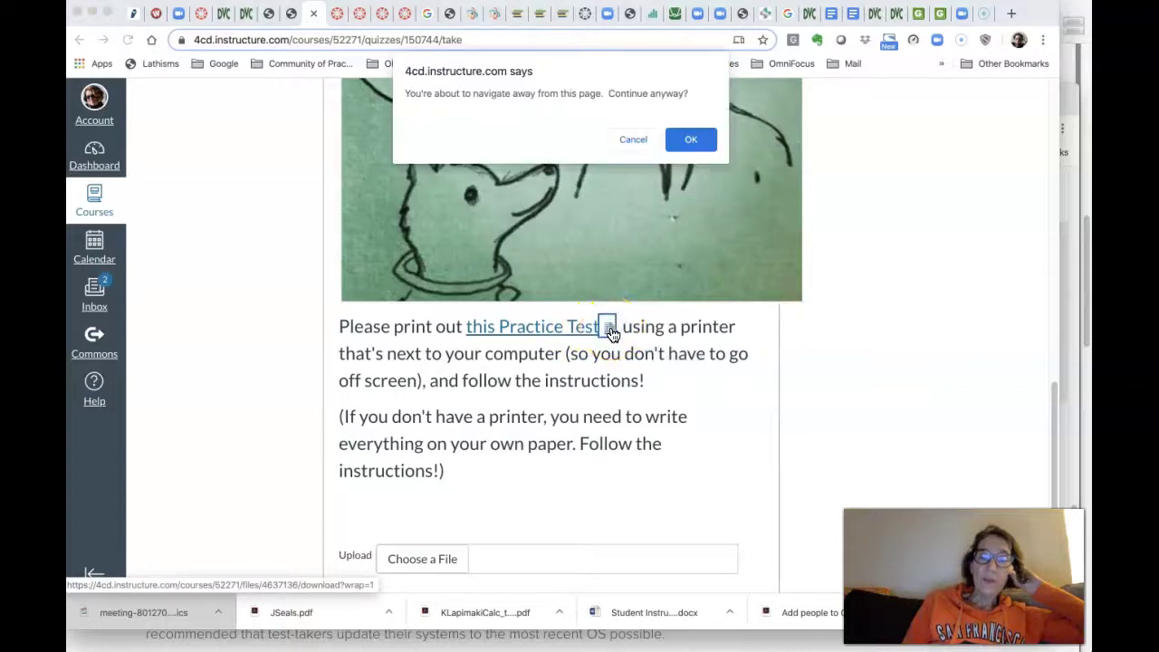
{"action": "left_click", "coordinate": [629, 139]}
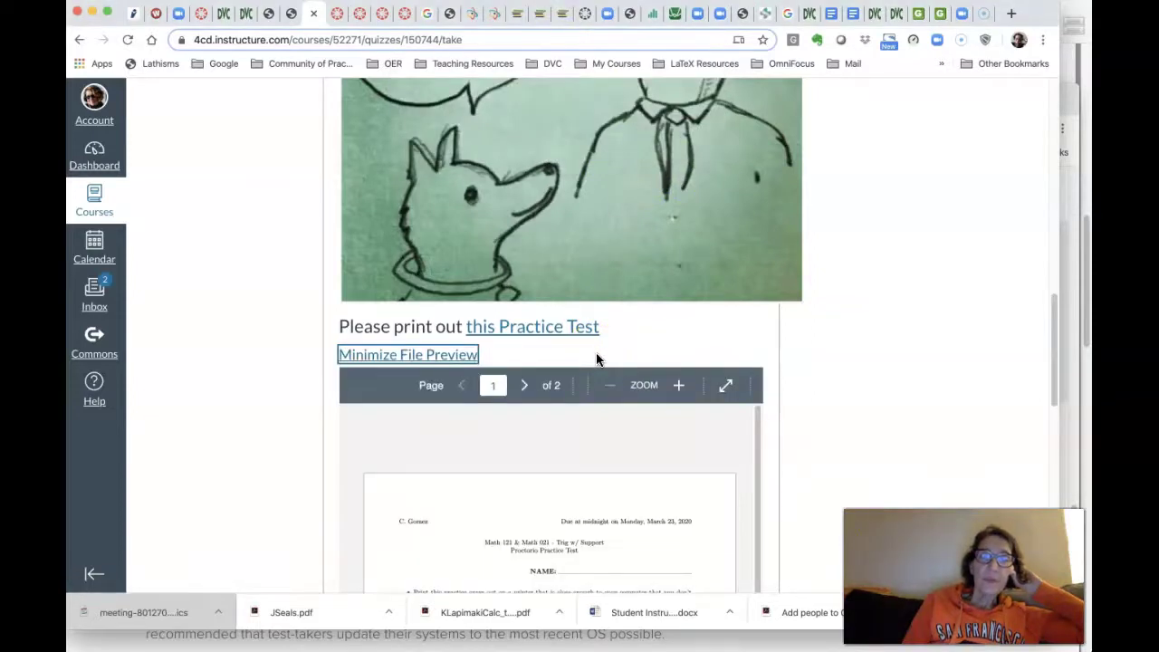
{"action": "scroll", "coordinate": [596, 359], "scroll_direction": "down", "scroll_amount": 2}
{"action": "left_click", "coordinate": [595, 432]}
{"action": "scroll", "coordinate": [598, 432], "scroll_direction": "down", "scroll_amount": 4}
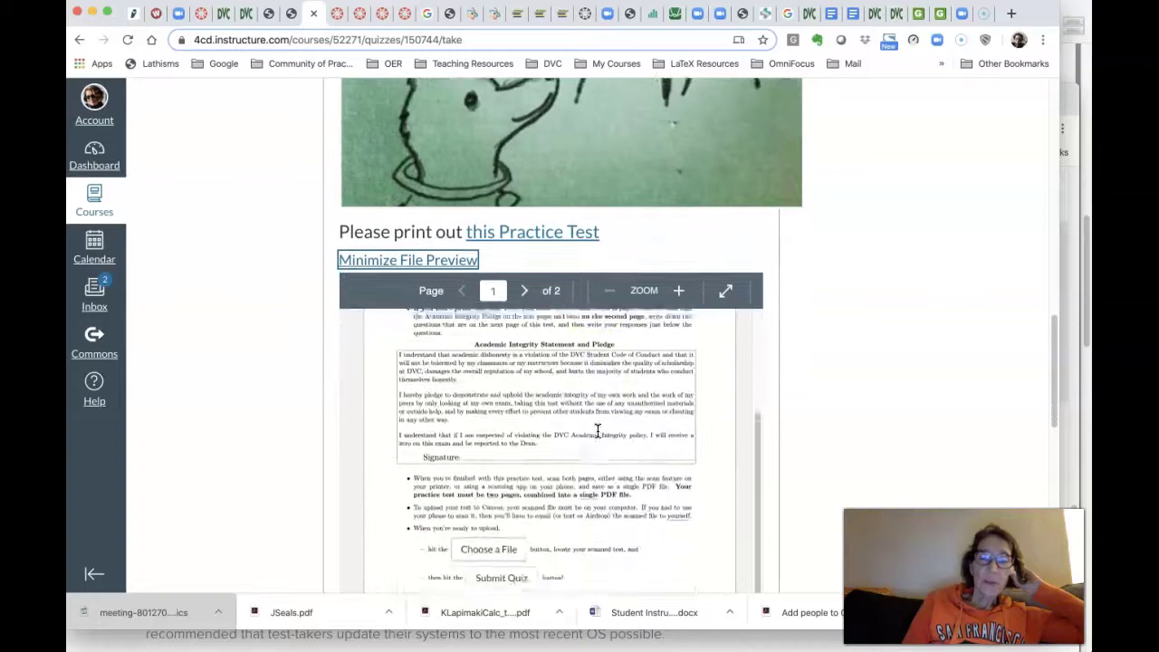
{"action": "scroll", "coordinate": [598, 432], "scroll_direction": "down", "scroll_amount": 3}
{"action": "scroll", "coordinate": [598, 432], "scroll_direction": "up", "scroll_amount": 3}
{"action": "scroll", "coordinate": [598, 433], "scroll_direction": "up", "scroll_amount": 4}
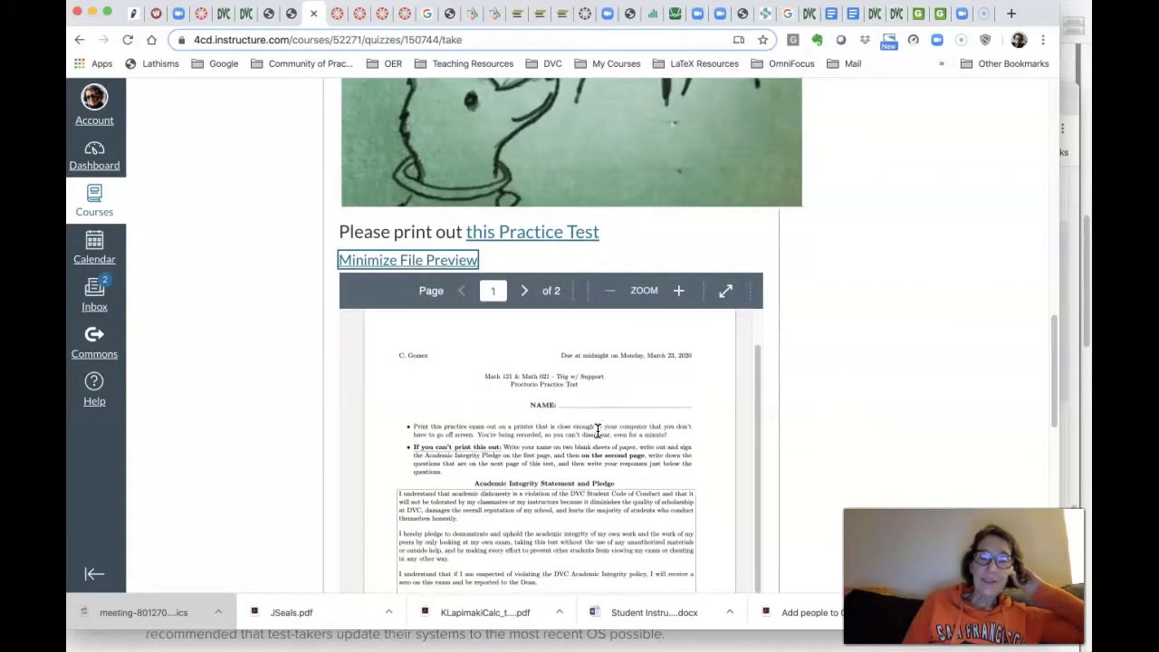
Show the Practice Test preview in full screen and enlarge its first page
{"action": "left_click", "coordinate": [725, 291]}
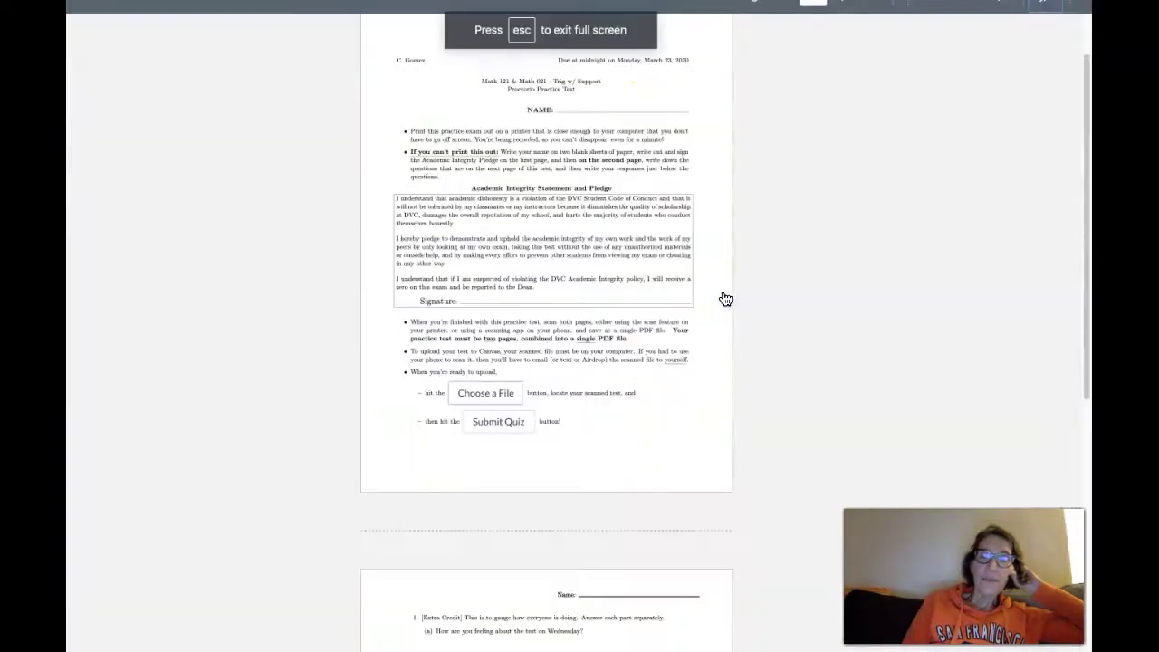
{"action": "scroll", "coordinate": [671, 372], "scroll_direction": "up", "scroll_amount": 2}
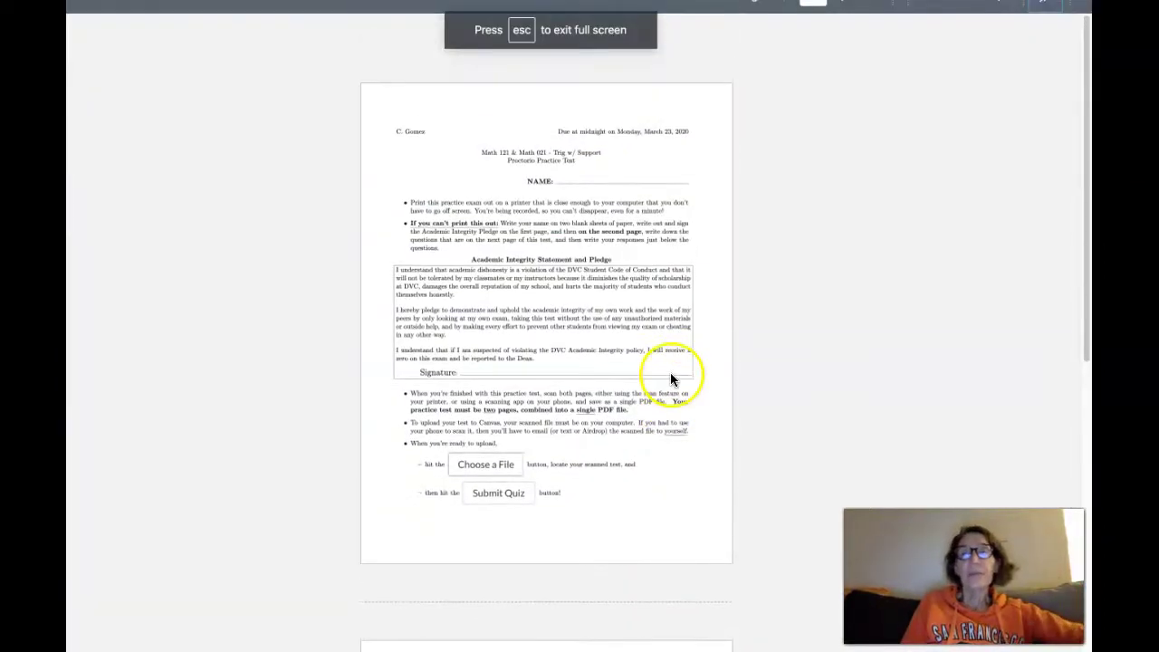
{"action": "left_click", "coordinate": [998, 3]}
{"action": "left_click", "coordinate": [998, 3]}
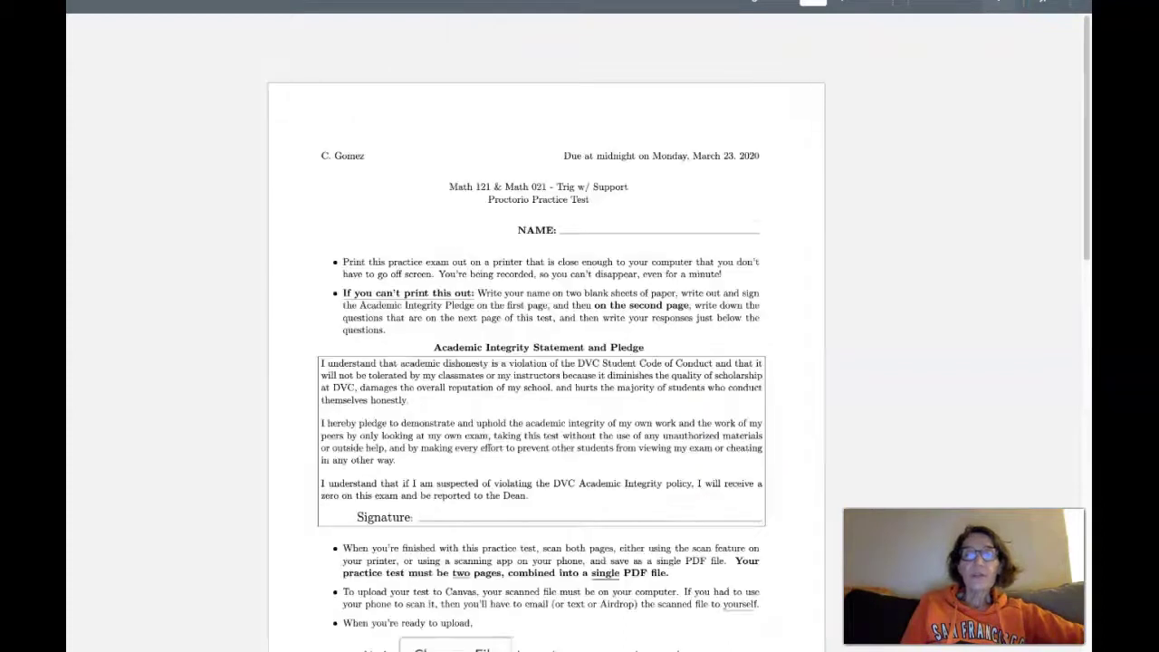
{"action": "left_click", "coordinate": [999, 3]}
Examine the test's printing instructions, academic integrity pledge, scanning and upload directions, and the extra credit question on page 2
{"action": "scroll", "coordinate": [717, 341], "scroll_direction": "down", "scroll_amount": 3}
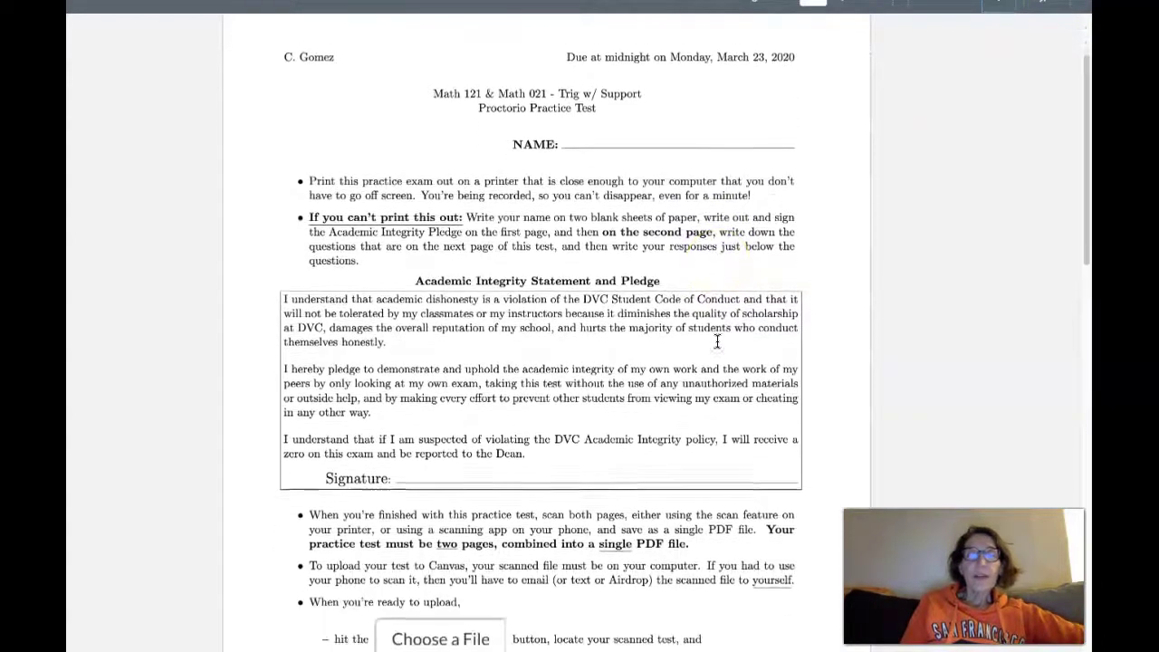
{"action": "scroll", "coordinate": [717, 340], "scroll_direction": "down", "scroll_amount": 2}
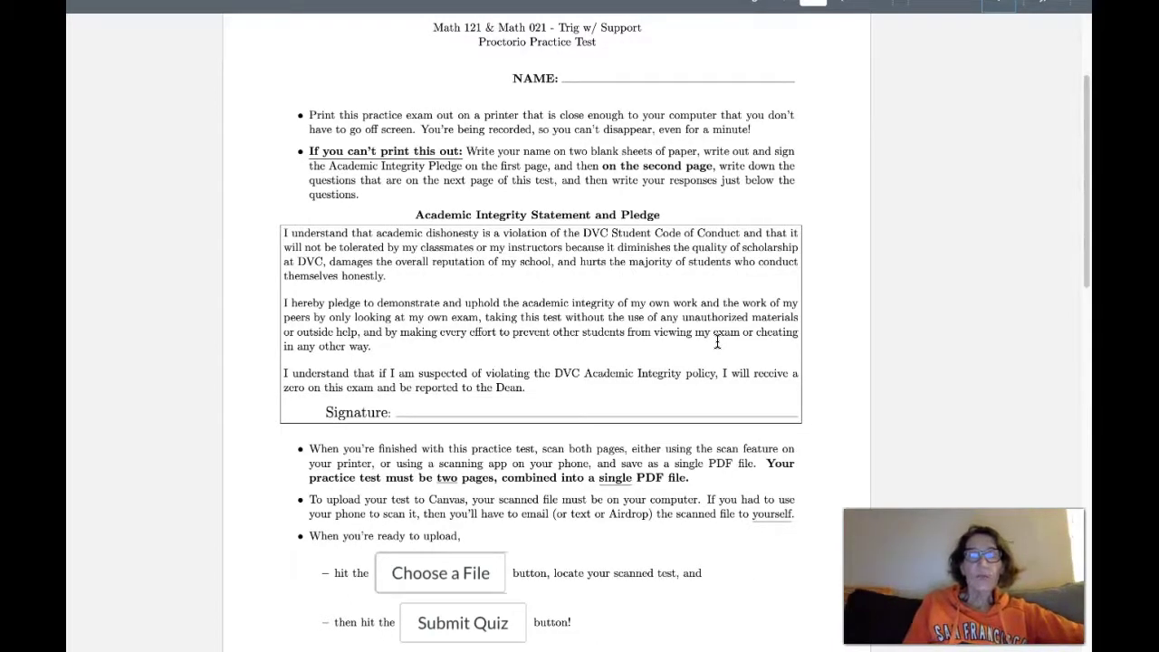
{"action": "scroll", "coordinate": [717, 342], "scroll_direction": "down", "scroll_amount": 2}
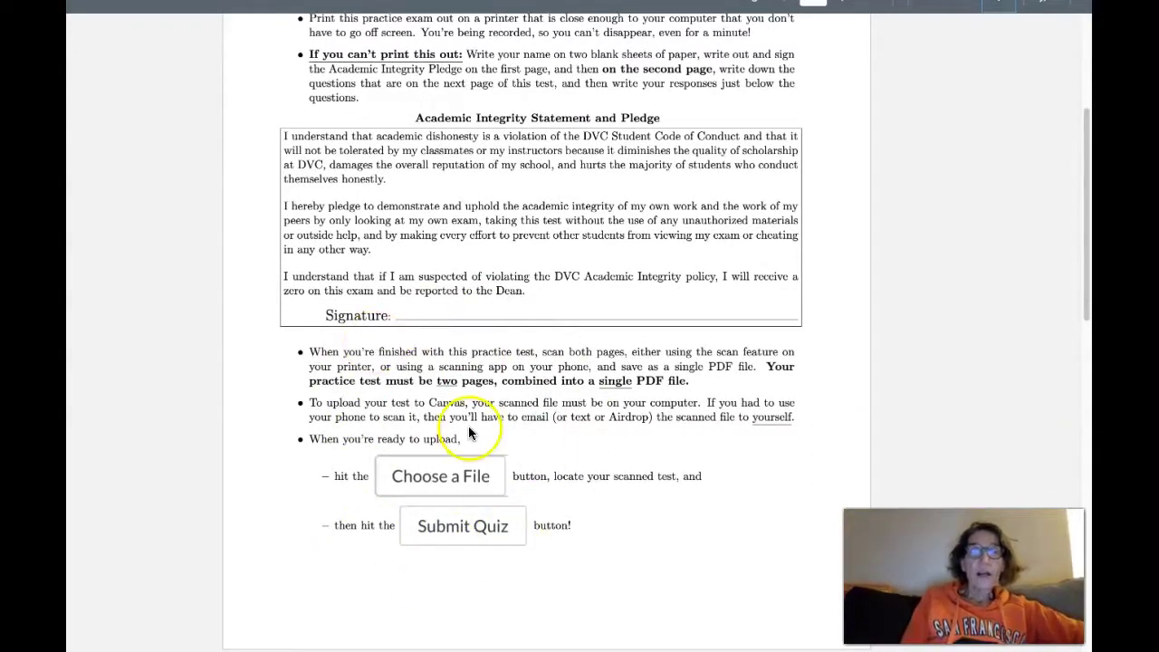
{"action": "scroll", "coordinate": [473, 422], "scroll_direction": "up", "scroll_amount": 3}
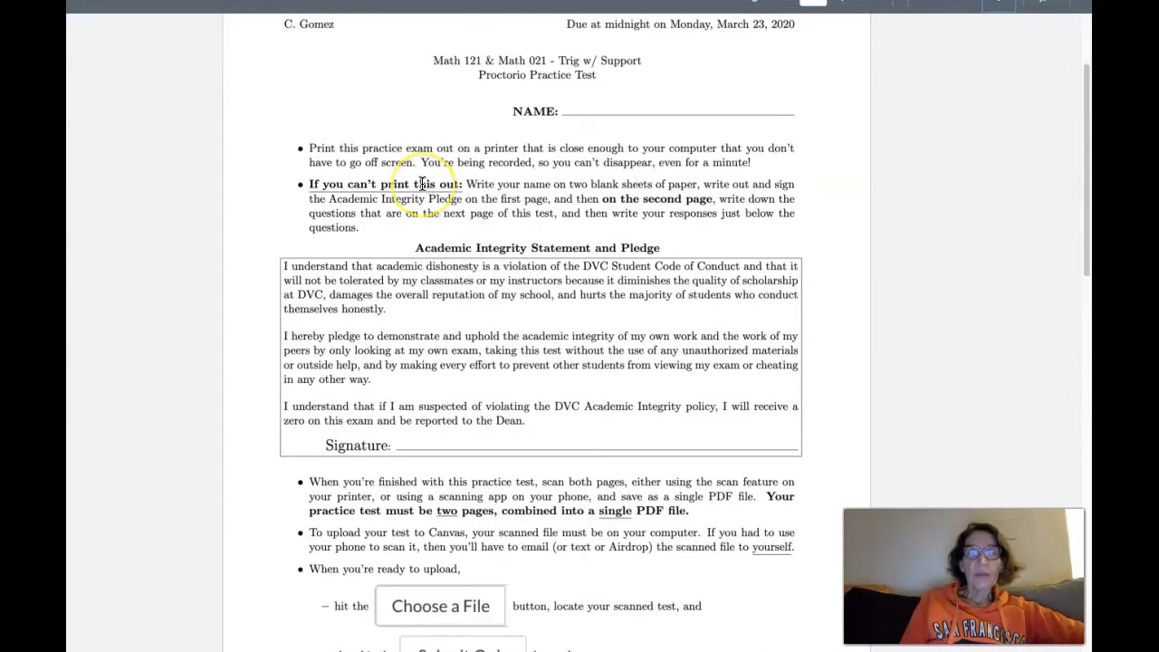
{"action": "scroll", "coordinate": [422, 184], "scroll_direction": "down", "scroll_amount": 1}
{"action": "scroll", "coordinate": [423, 184], "scroll_direction": "down", "scroll_amount": 3}
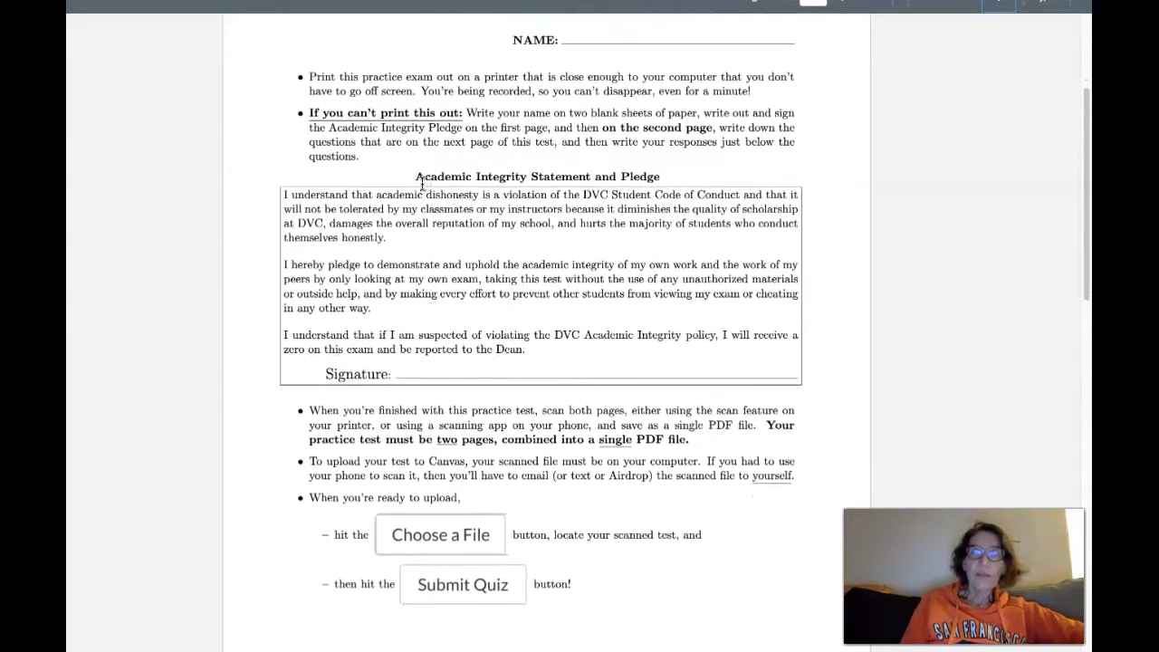
{"action": "scroll", "coordinate": [422, 184], "scroll_direction": "down", "scroll_amount": 1}
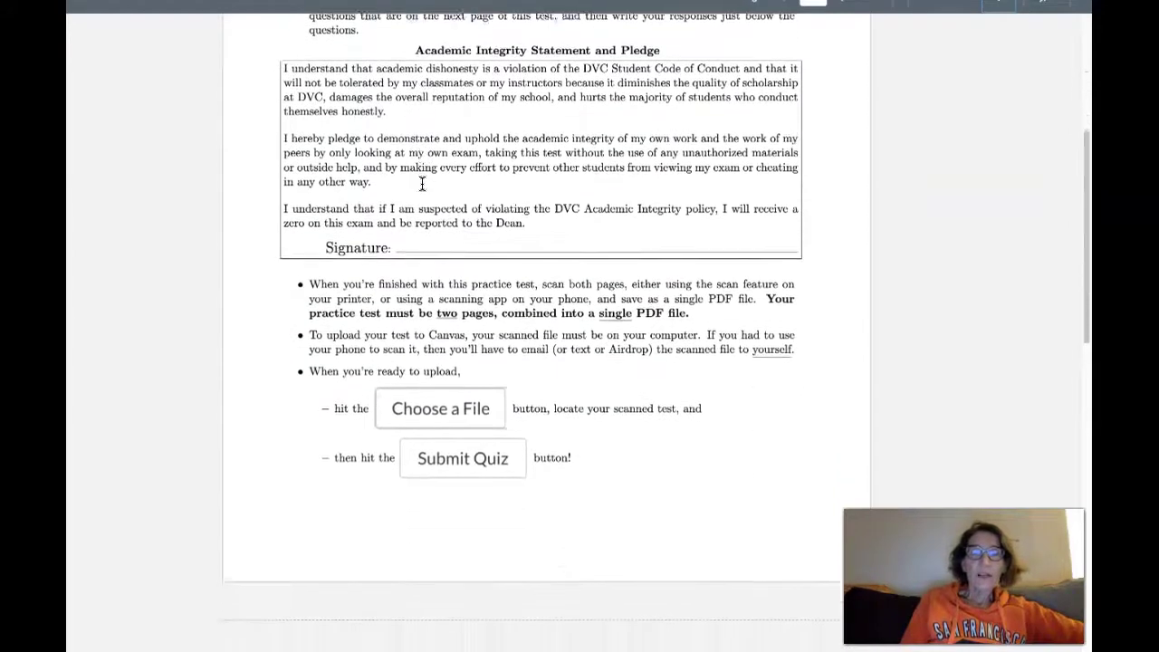
{"action": "scroll", "coordinate": [422, 184], "scroll_direction": "down", "scroll_amount": 1}
{"action": "scroll", "coordinate": [424, 187], "scroll_direction": "down", "scroll_amount": 1}
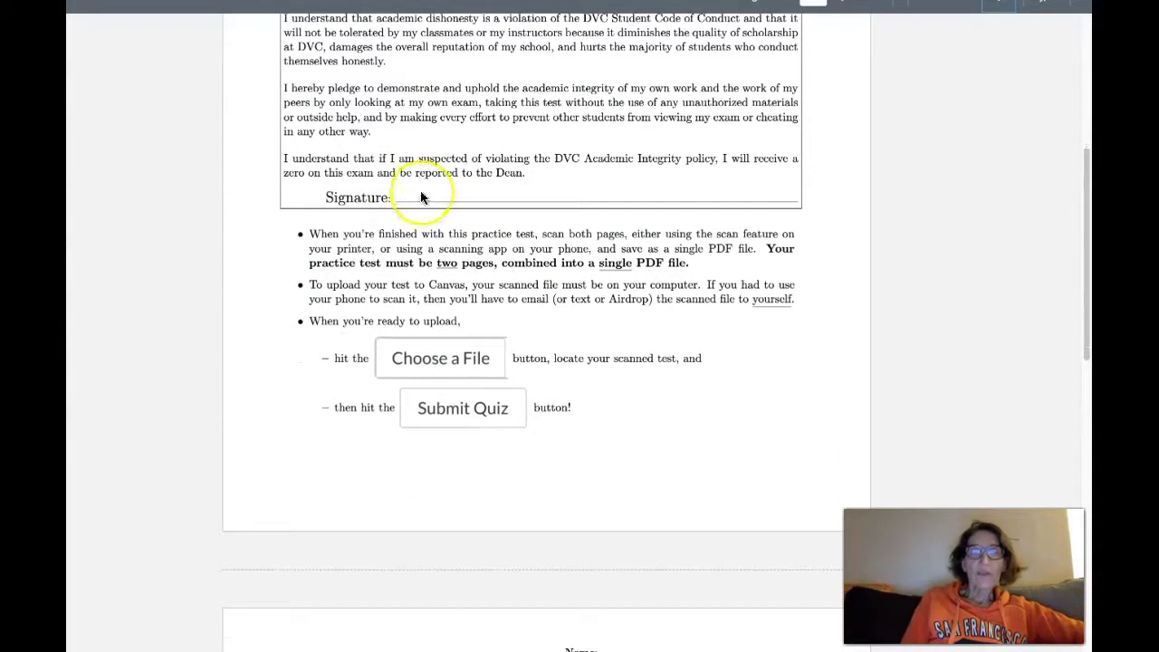
{"action": "scroll", "coordinate": [422, 232], "scroll_direction": "down", "scroll_amount": 1}
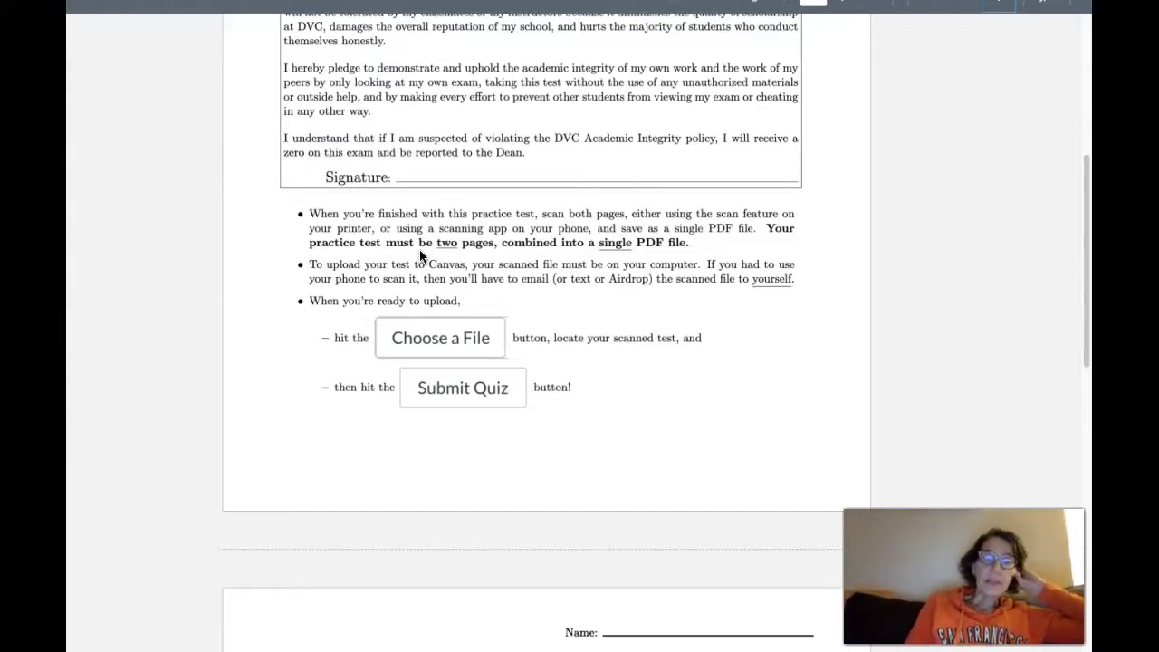
{"action": "scroll", "coordinate": [420, 254], "scroll_direction": "down", "scroll_amount": 2}
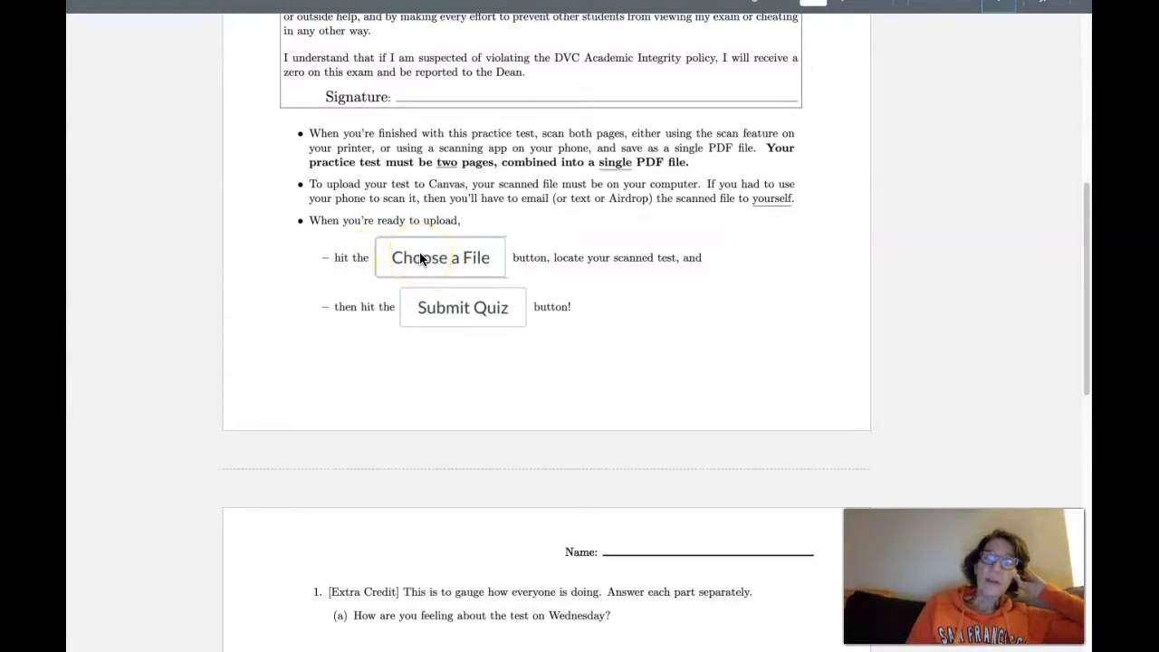
{"action": "scroll", "coordinate": [442, 313], "scroll_direction": "down", "scroll_amount": 3}
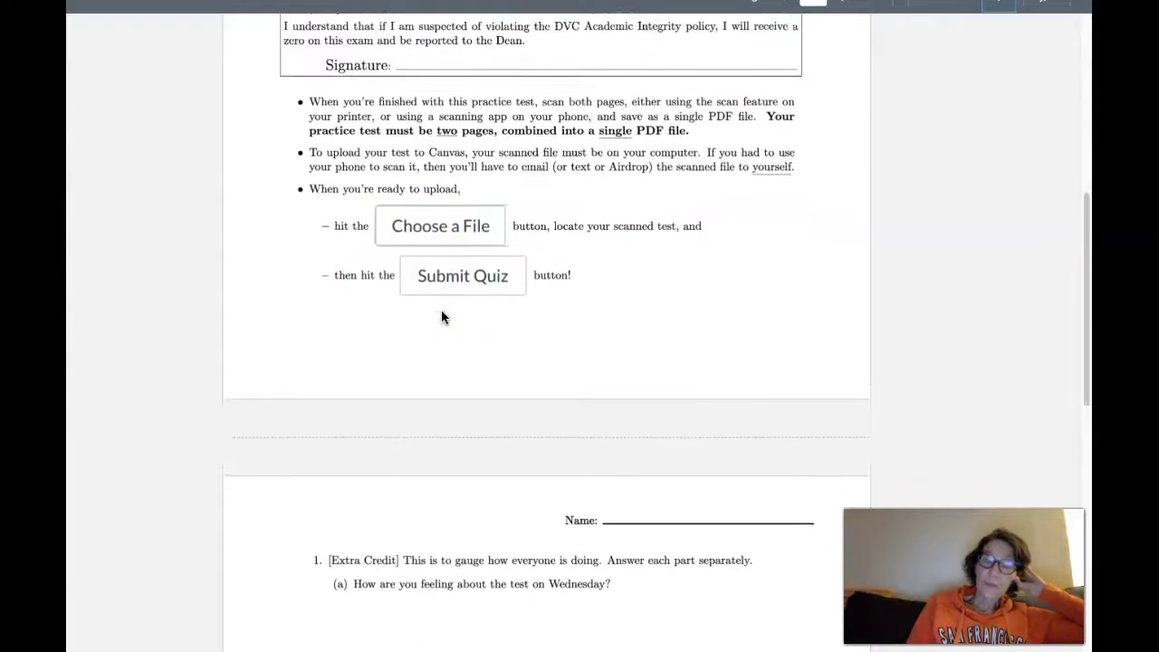
{"action": "scroll", "coordinate": [442, 317], "scroll_direction": "down", "scroll_amount": 2}
{"action": "scroll", "coordinate": [443, 316], "scroll_direction": "up", "scroll_amount": 3}
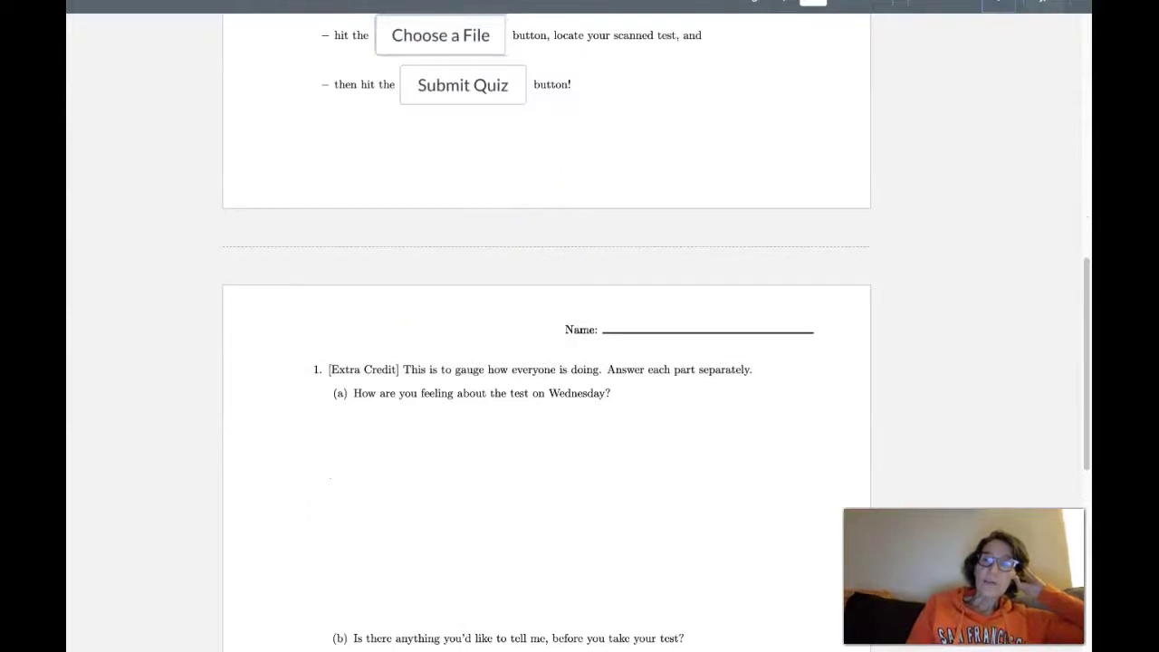
Leave the full-screen view, collapse the Practice Test preview, and return to Question 1's upload area
{"action": "key", "text": "Escape"}
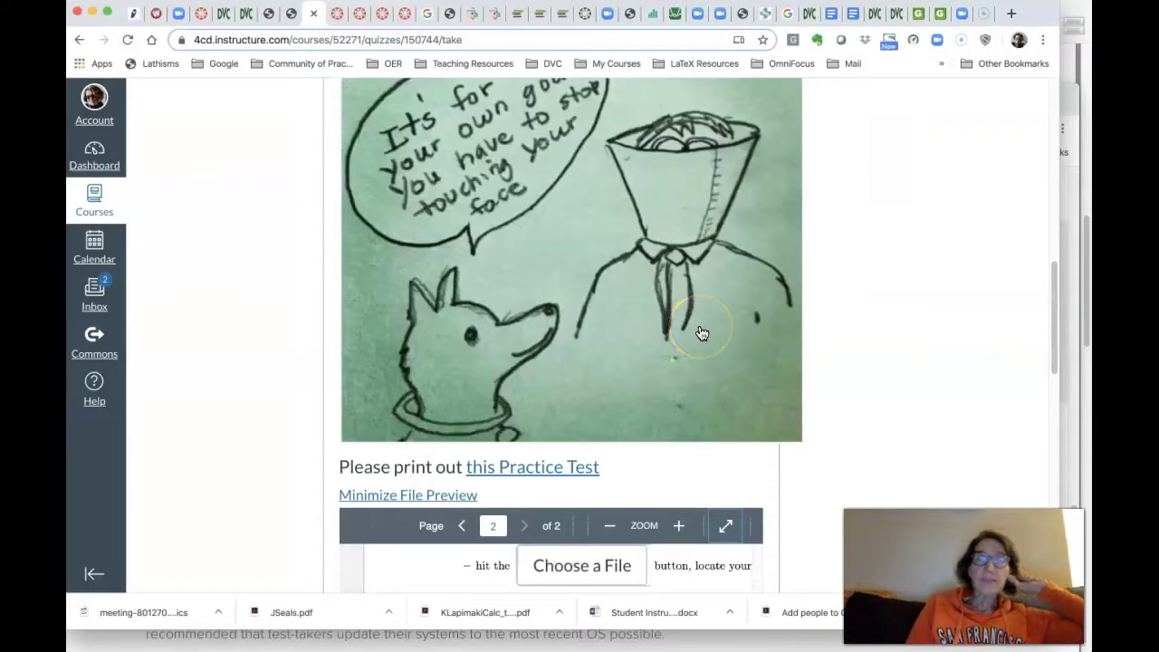
{"action": "scroll", "coordinate": [333, 402], "scroll_direction": "down", "scroll_amount": 5}
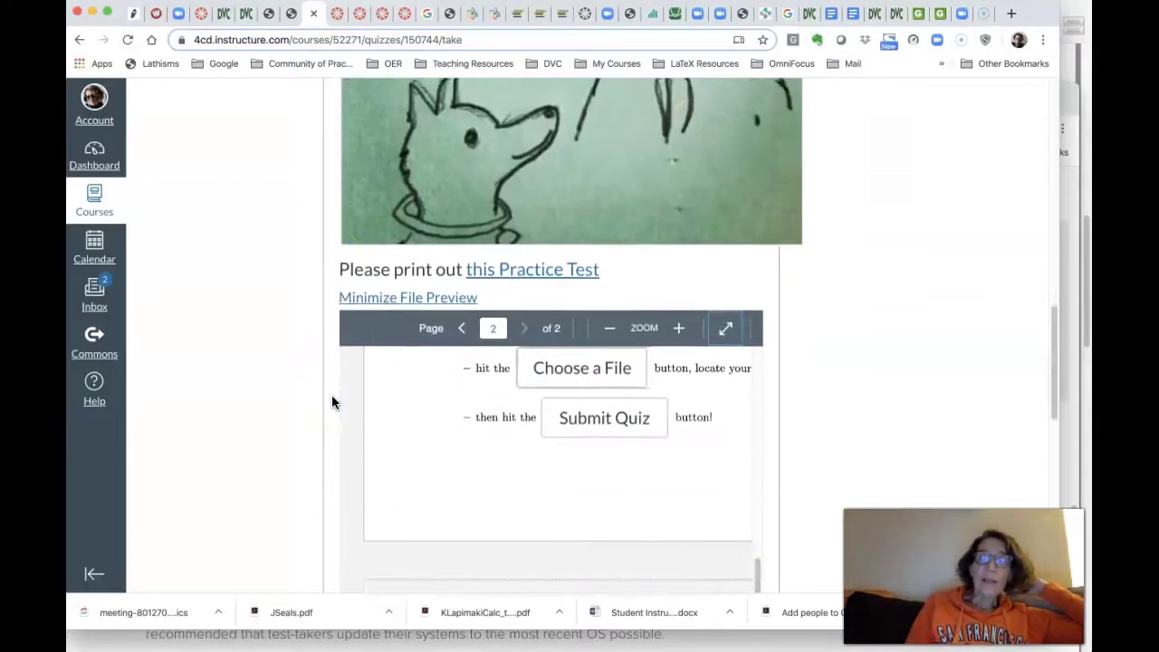
{"action": "scroll", "coordinate": [332, 402], "scroll_direction": "down", "scroll_amount": 3}
{"action": "scroll", "coordinate": [332, 402], "scroll_direction": "up", "scroll_amount": 5}
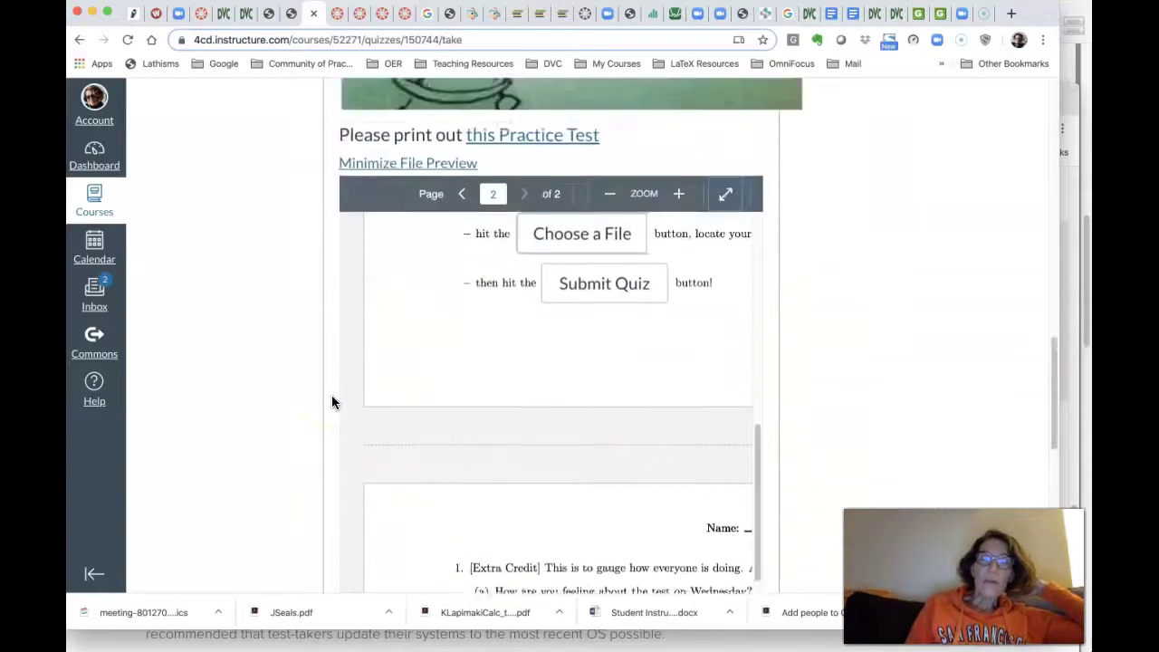
{"action": "left_click", "coordinate": [458, 263]}
{"action": "scroll", "coordinate": [457, 267], "scroll_direction": "down", "scroll_amount": 1}
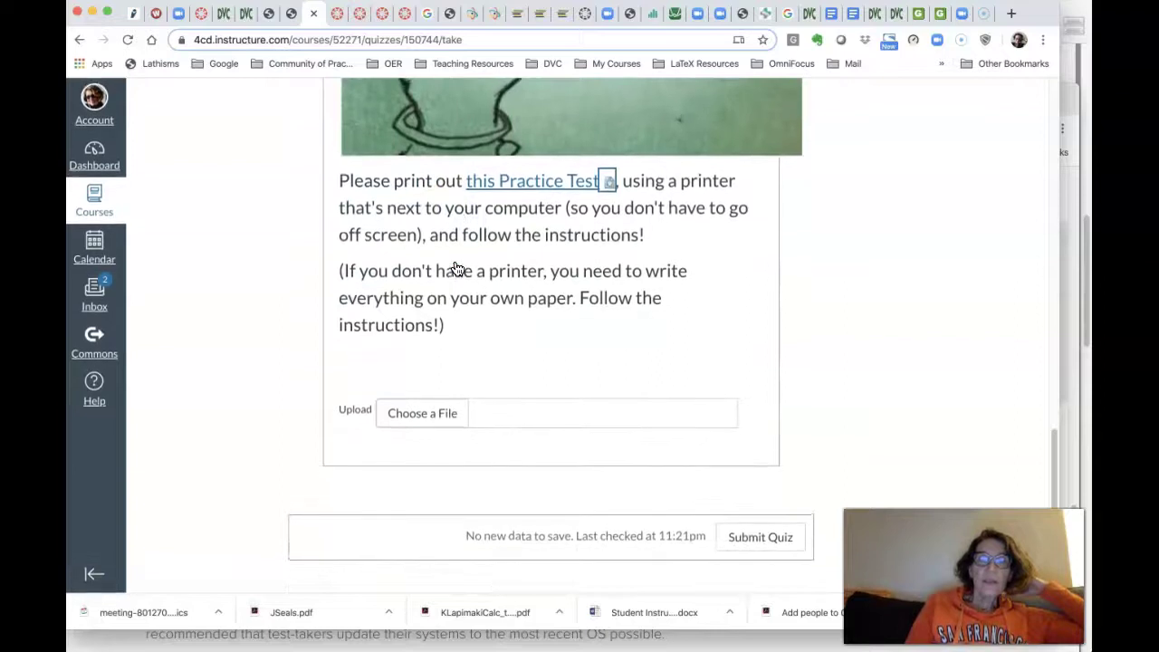
Magnify the quiz page around the upload field and open the file chooser for Question 1
{"action": "left_click", "coordinate": [640, 427]}
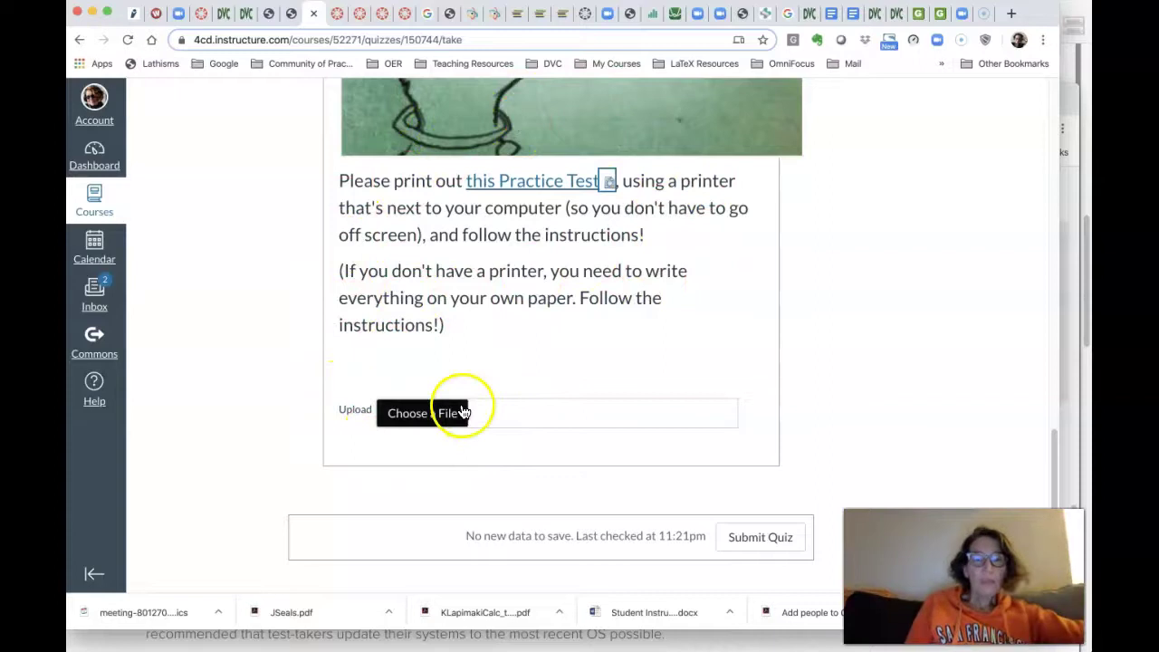
{"action": "key", "text": "super+equal"}
{"action": "key", "text": "super+equal"}
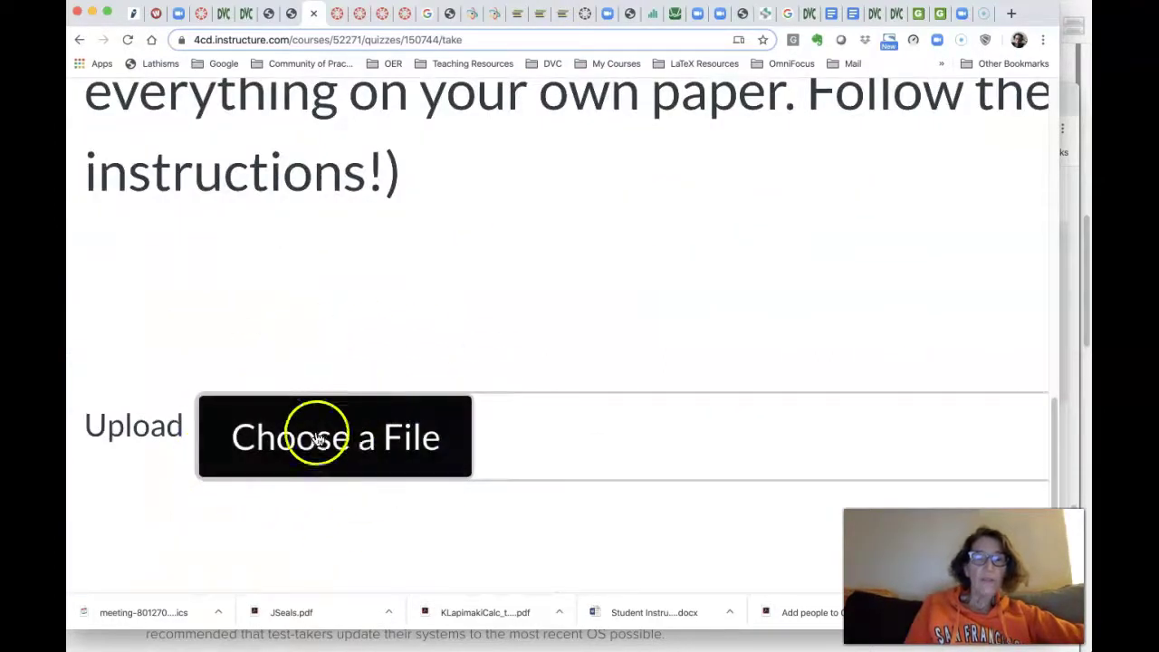
{"action": "left_click", "coordinate": [345, 443]}
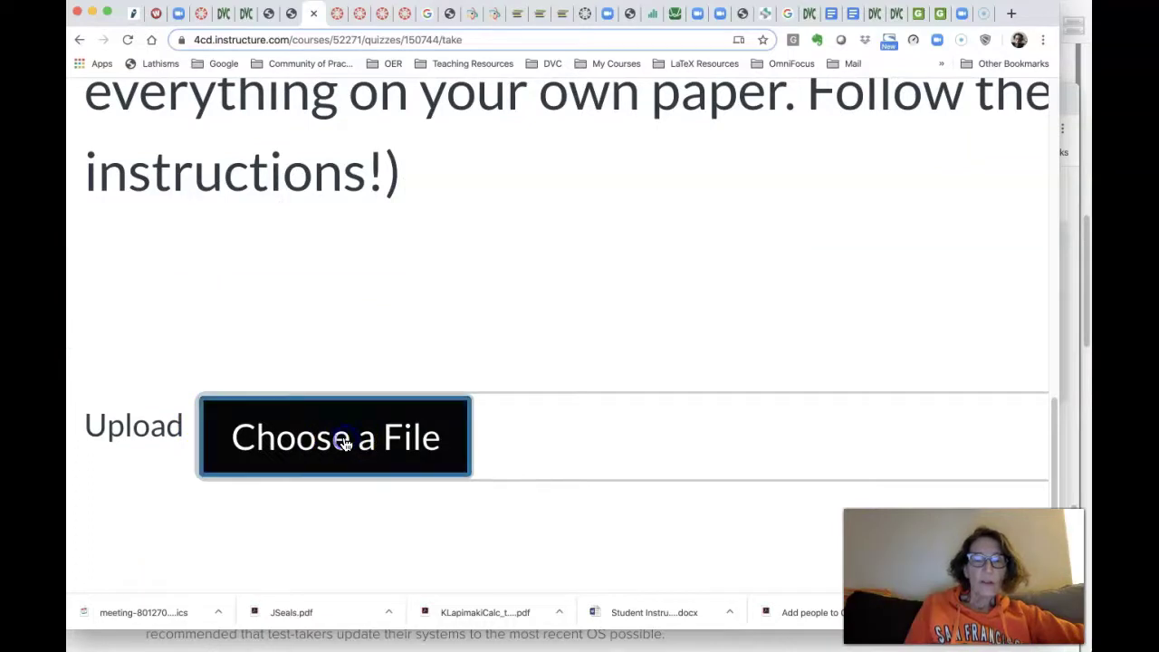
Browse to the _Worksheets folder inside Math 121-021 Spring 2020 to find the PDF for Question 1
{"action": "left_click", "coordinate": [512, 284]}
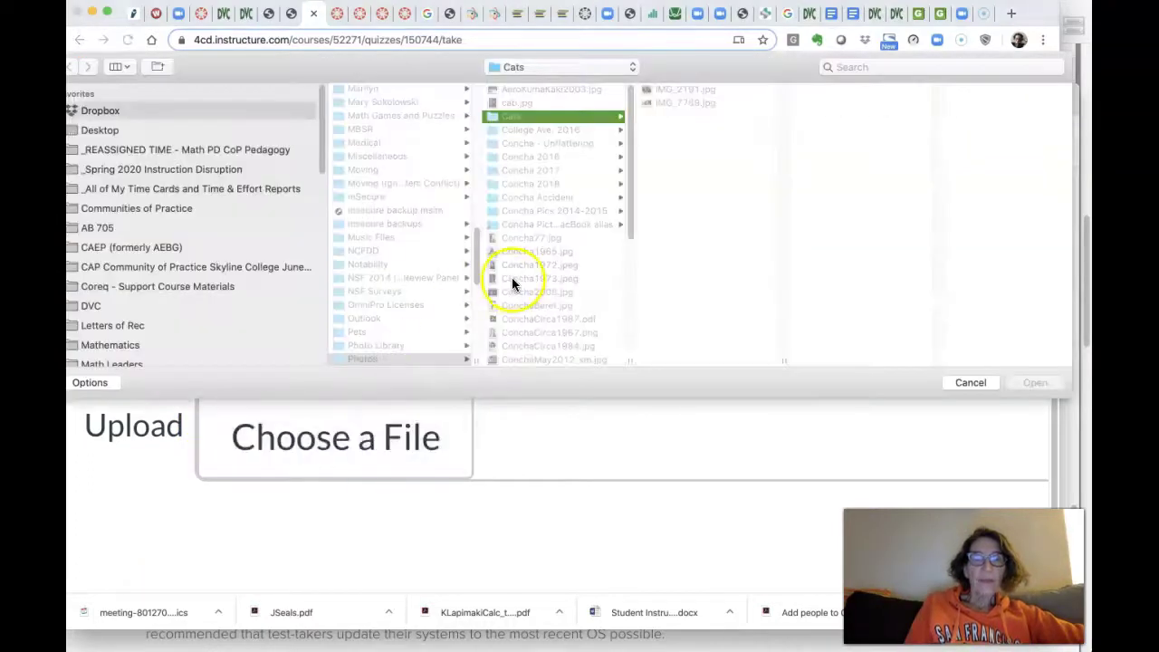
{"action": "left_click", "coordinate": [670, 257]}
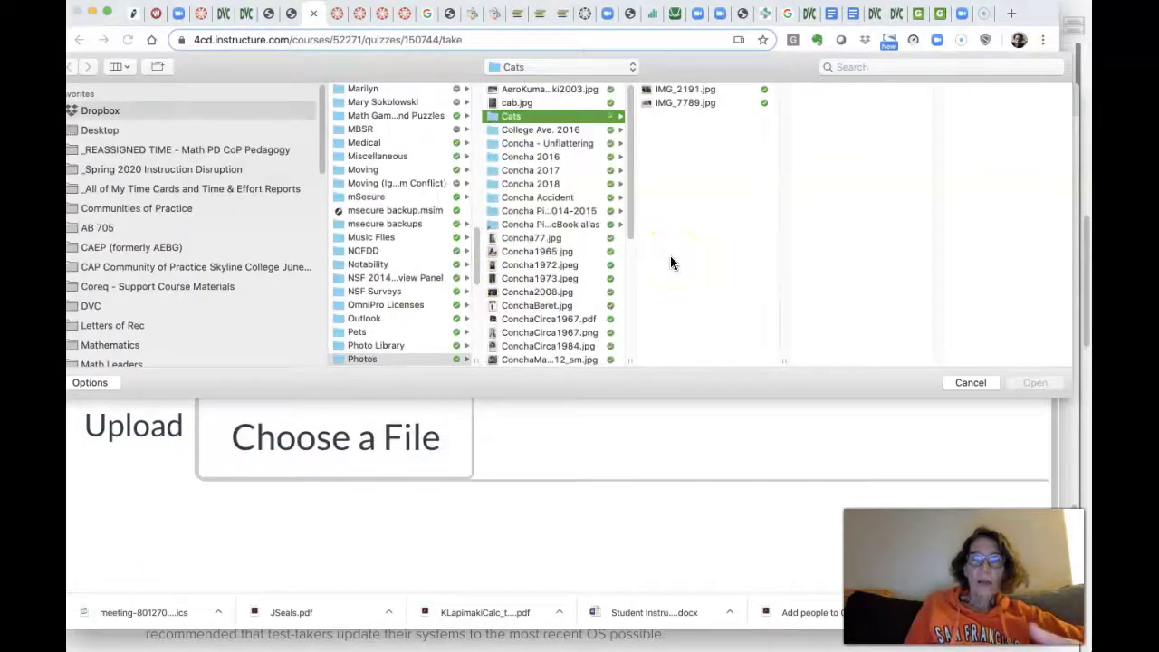
{"action": "left_click", "coordinate": [681, 220]}
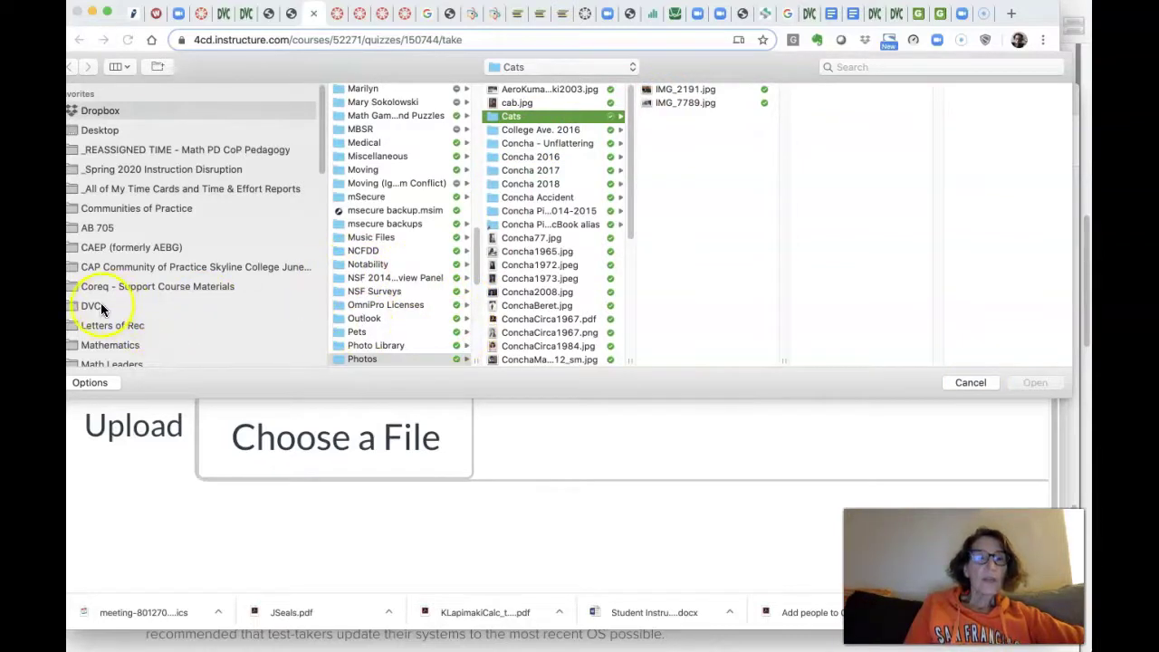
{"action": "scroll", "coordinate": [150, 280], "scroll_direction": "down", "scroll_amount": 5}
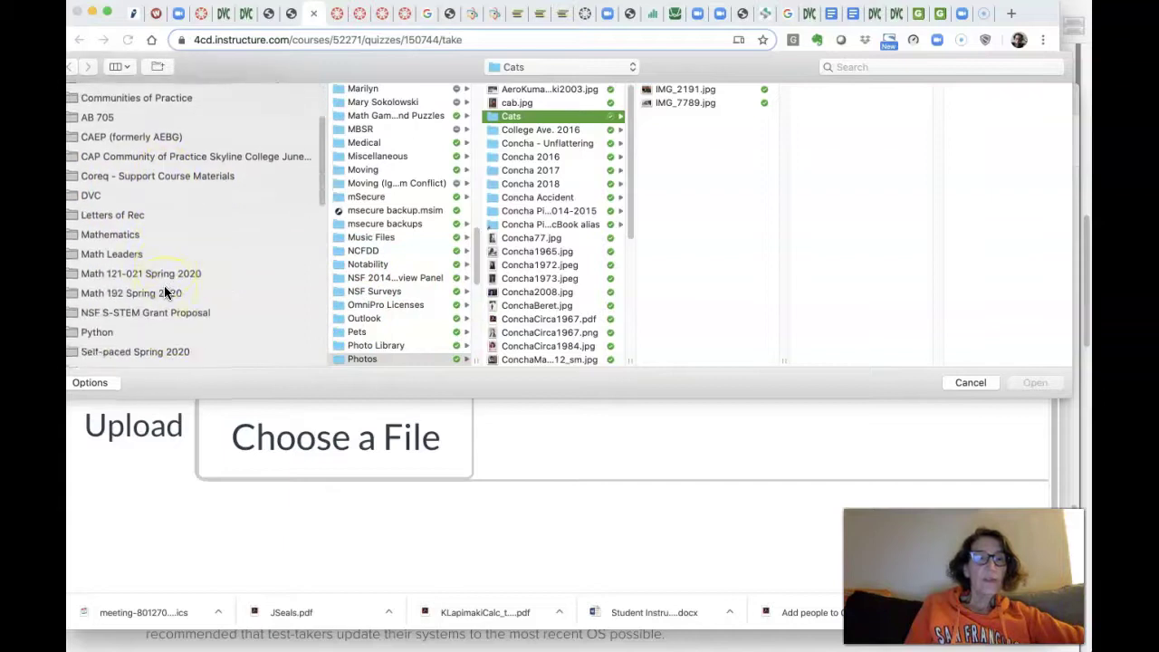
{"action": "left_click", "coordinate": [164, 276]}
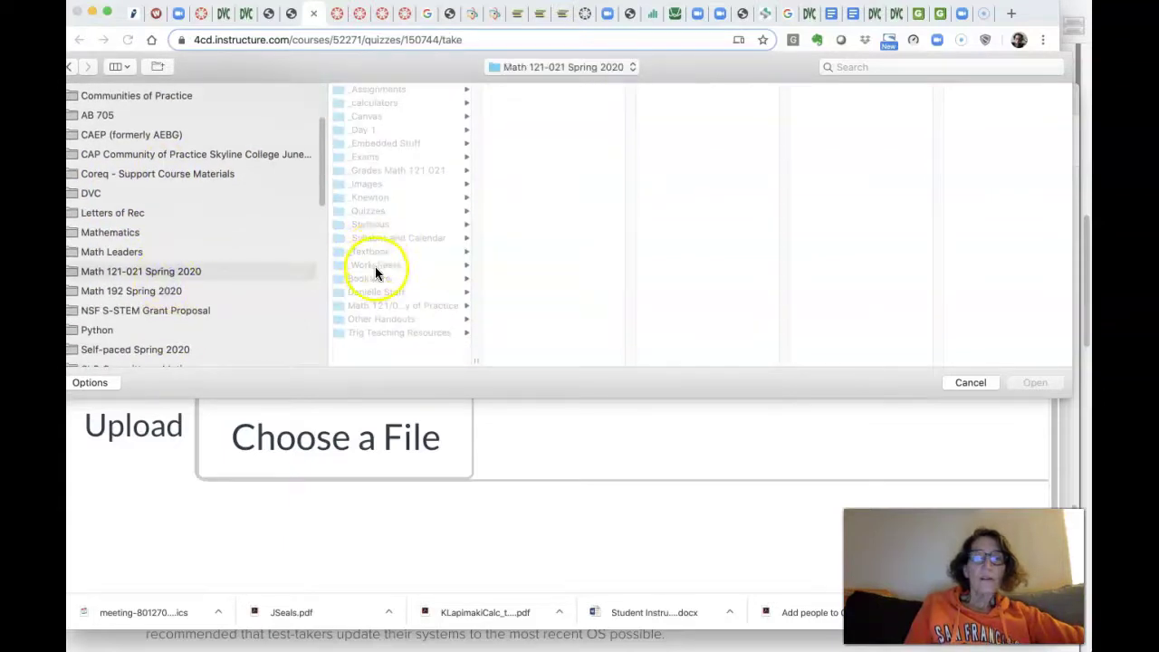
{"action": "left_click", "coordinate": [375, 265]}
Upload Week7_WS1_Radians.pdf from the Week 7 worksheets folder as the answer to Question 1
{"action": "left_click", "coordinate": [515, 200]}
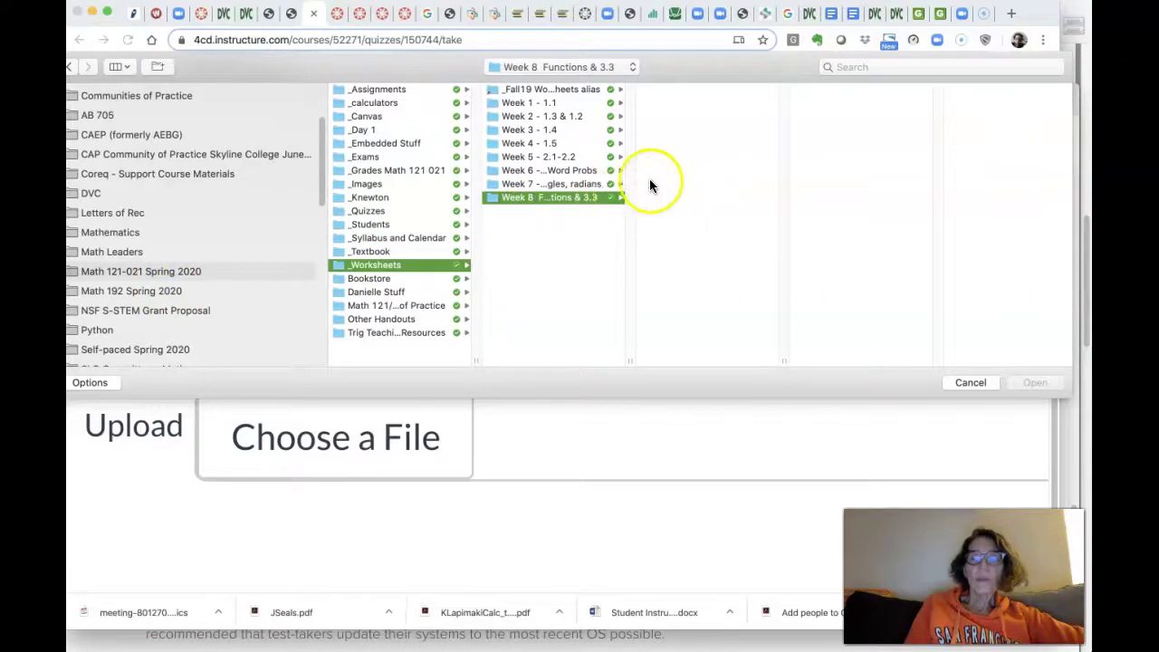
{"action": "left_click", "coordinate": [551, 185]}
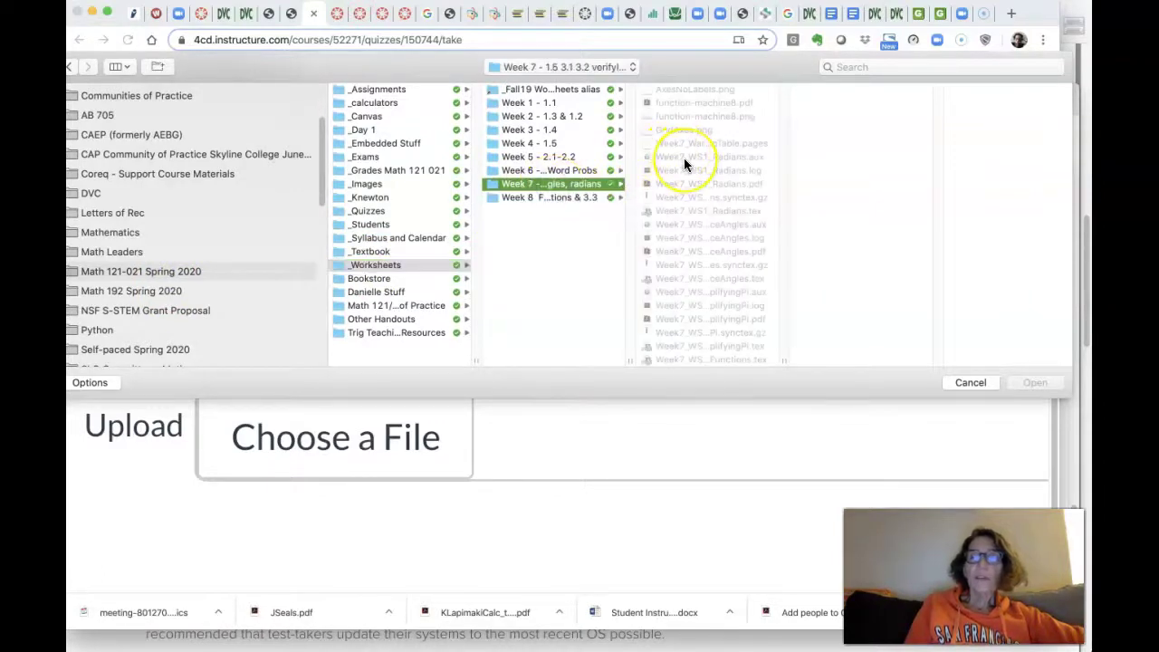
{"action": "left_click", "coordinate": [711, 183]}
{"action": "left_click", "coordinate": [910, 288]}
{"action": "left_click", "coordinate": [1026, 384]}
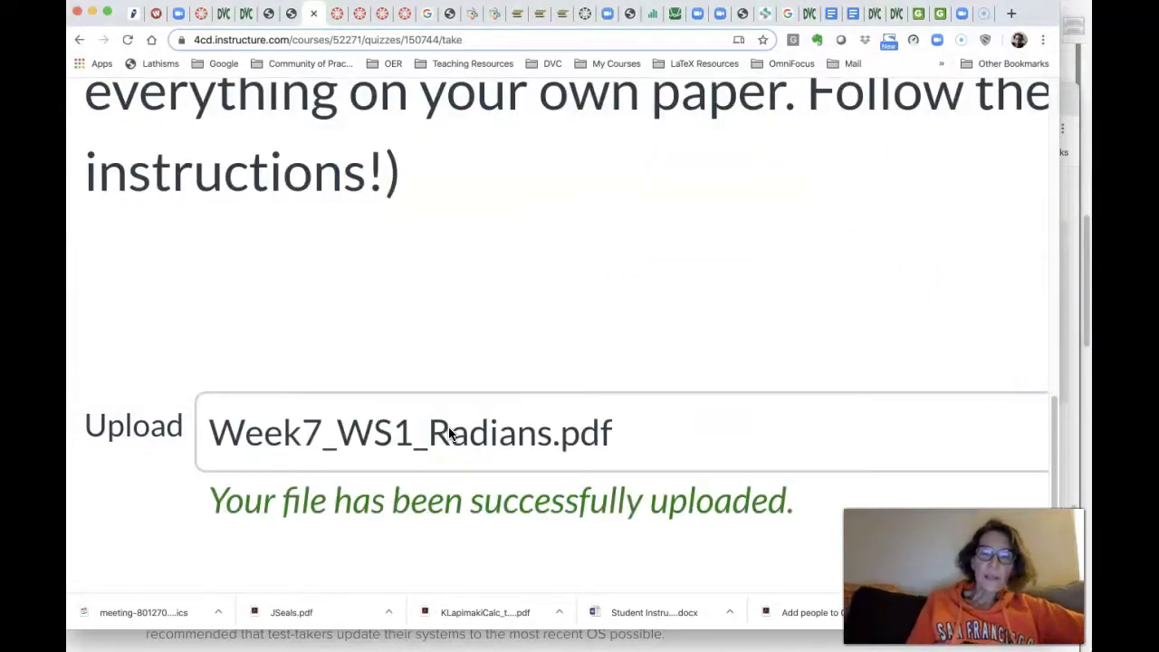
Reduce the page magnification until the quiz footer fits, and submit the quiz with the uploaded PDF
{"action": "scroll", "coordinate": [449, 429], "scroll_direction": "down", "scroll_amount": 5}
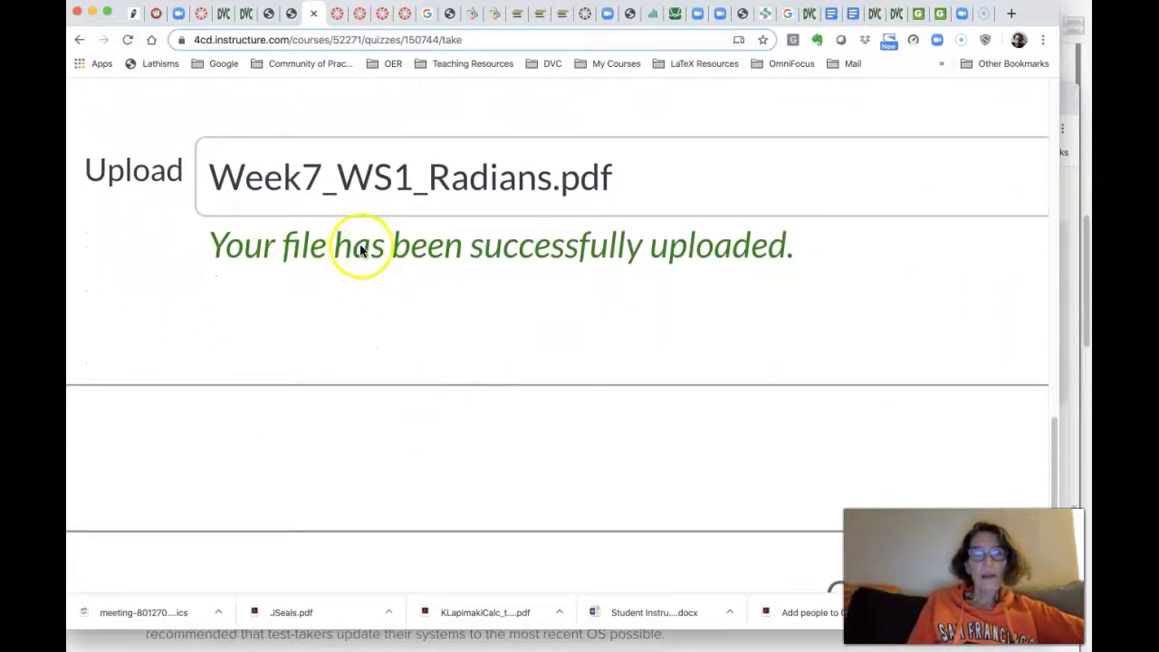
{"action": "scroll", "coordinate": [653, 317], "scroll_direction": "down", "scroll_amount": 4}
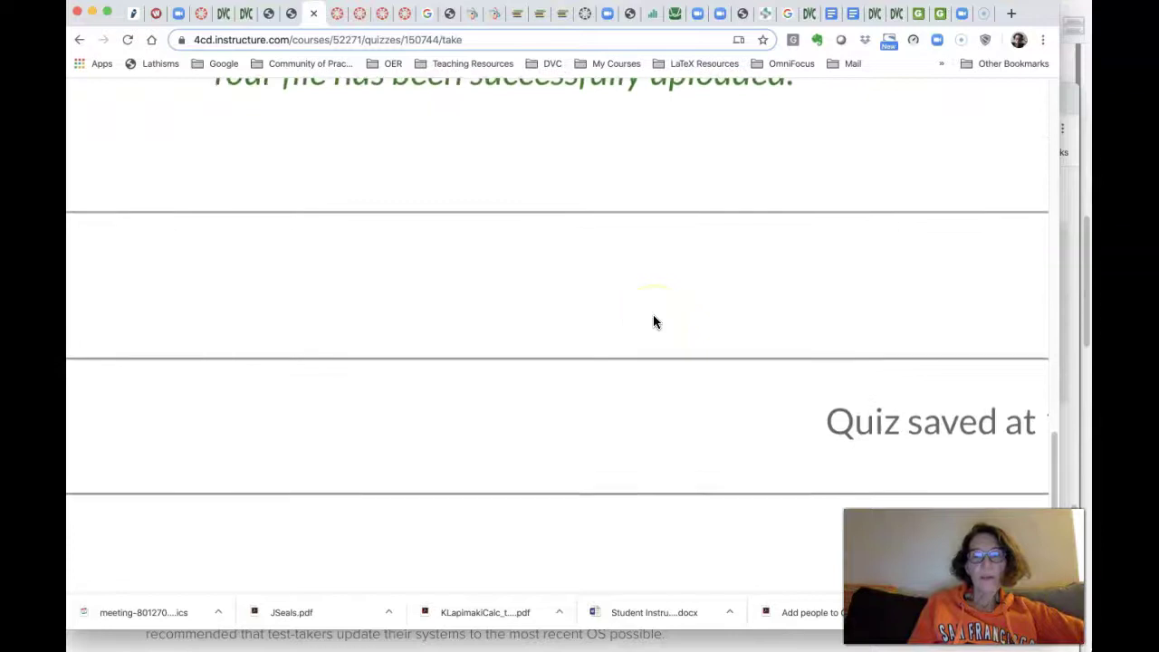
{"action": "scroll", "coordinate": [654, 321], "scroll_direction": "right", "scroll_amount": 5}
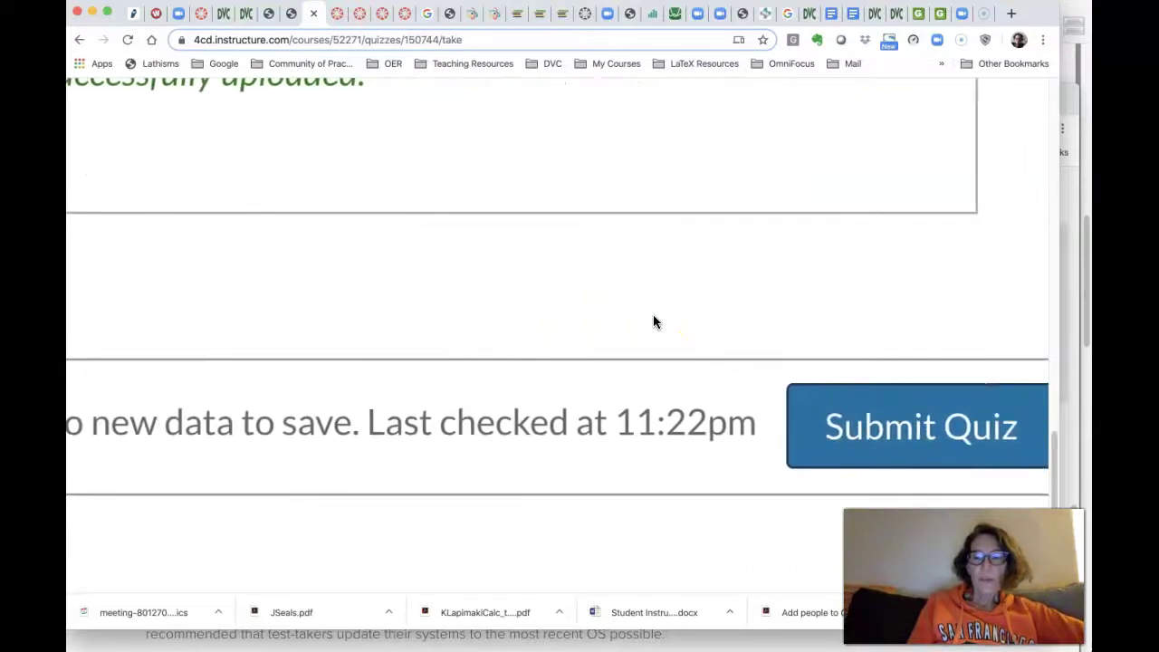
{"action": "scroll", "coordinate": [655, 323], "scroll_direction": "down", "scroll_amount": 5}
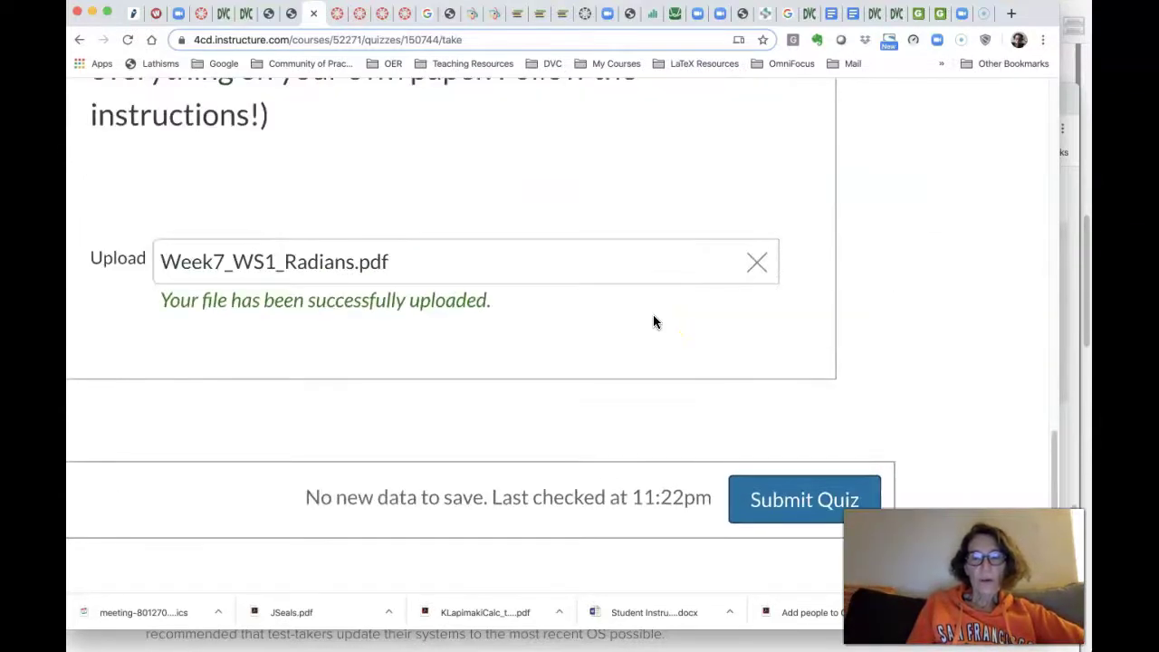
{"action": "left_click", "coordinate": [783, 505]}
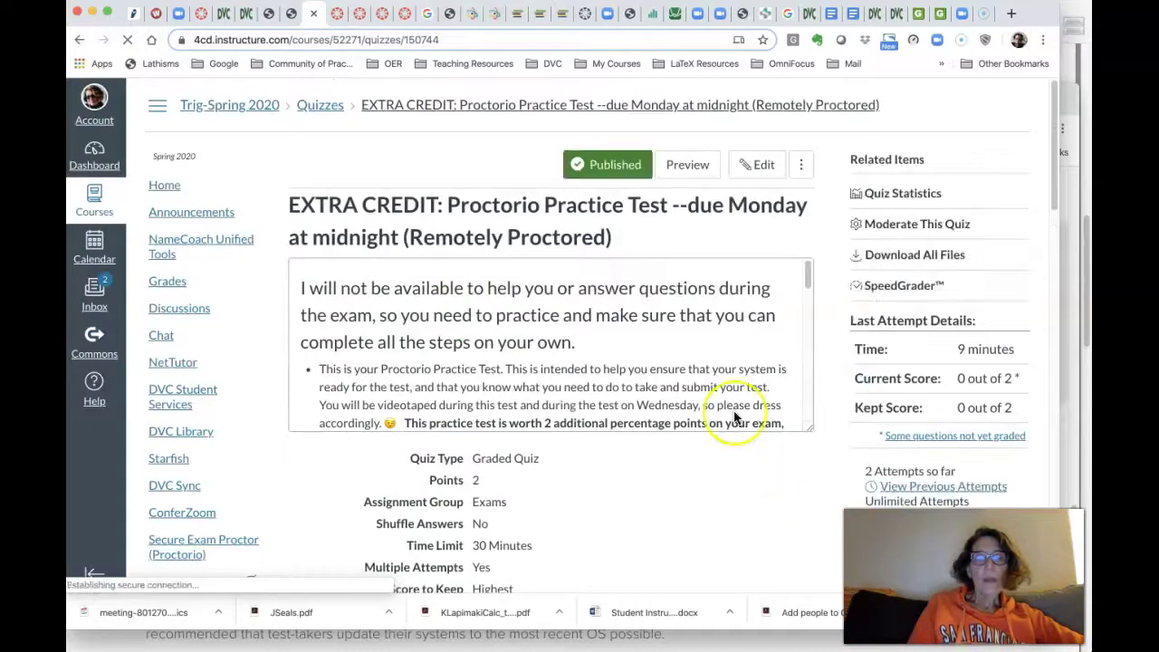
Review the submitted attempt: the quiz details, attempt history, score, and the PDF and comment under Question 1
{"action": "scroll", "coordinate": [734, 418], "scroll_direction": "down", "scroll_amount": 3}
{"action": "scroll", "coordinate": [734, 417], "scroll_direction": "down", "scroll_amount": 2}
{"action": "scroll", "coordinate": [734, 417], "scroll_direction": "down", "scroll_amount": 5}
{"action": "scroll", "coordinate": [735, 415], "scroll_direction": "down", "scroll_amount": 5}
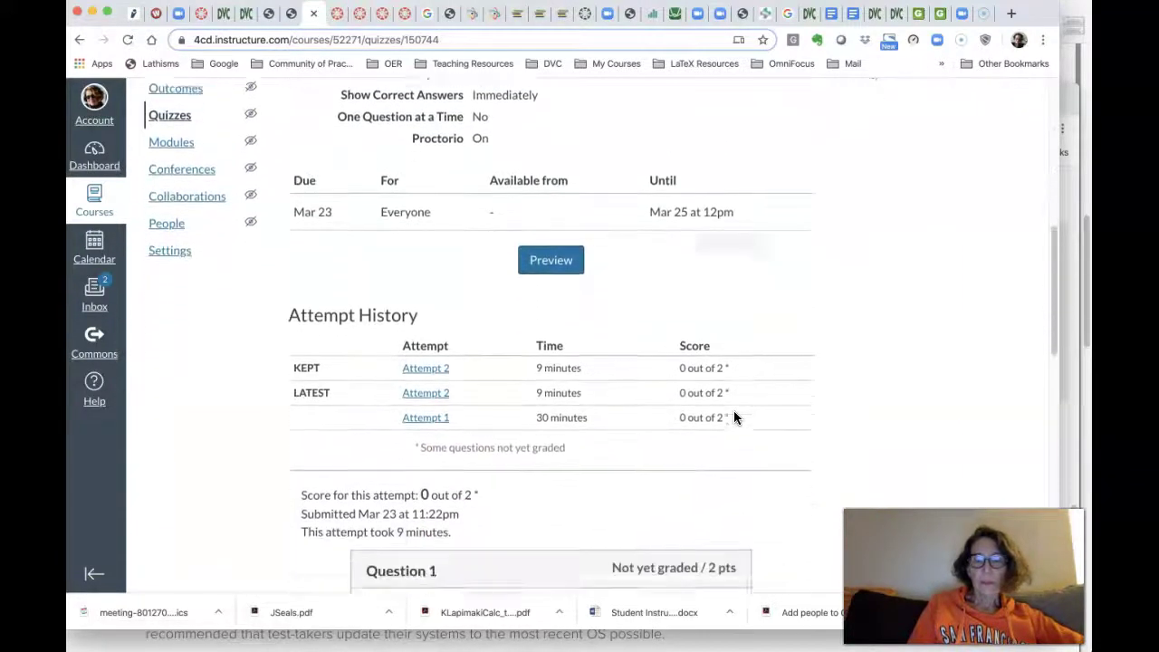
{"action": "scroll", "coordinate": [735, 417], "scroll_direction": "down", "scroll_amount": 7}
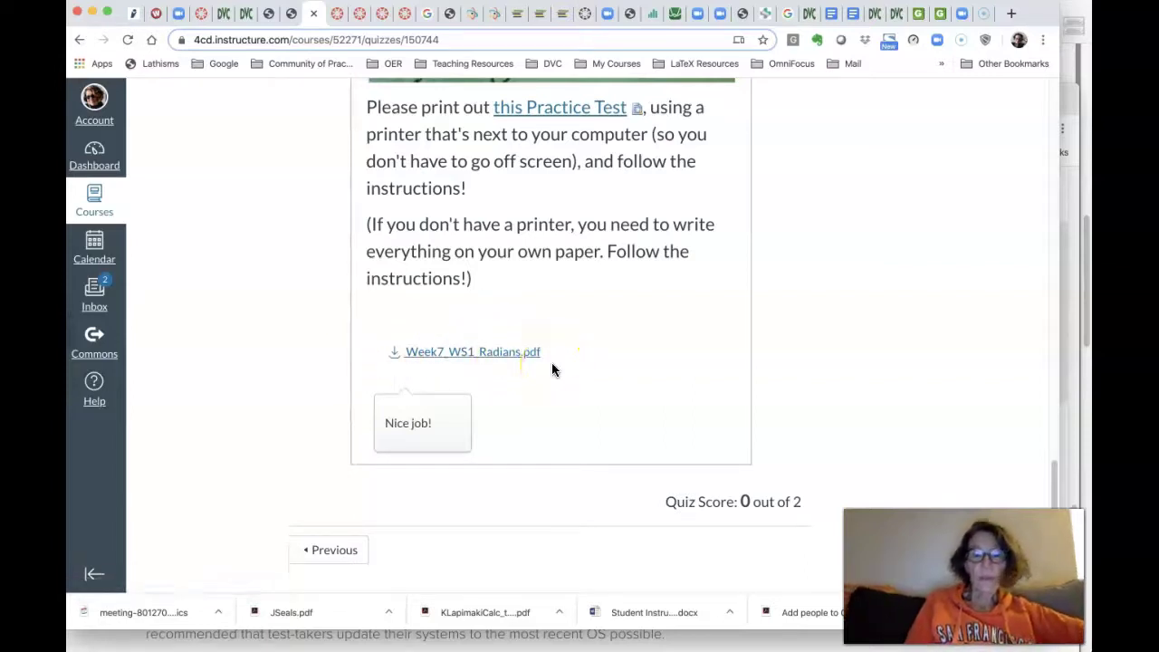
{"action": "scroll", "coordinate": [667, 390], "scroll_direction": "up", "scroll_amount": 15}
{"action": "scroll", "coordinate": [668, 396], "scroll_direction": "down", "scroll_amount": 8}
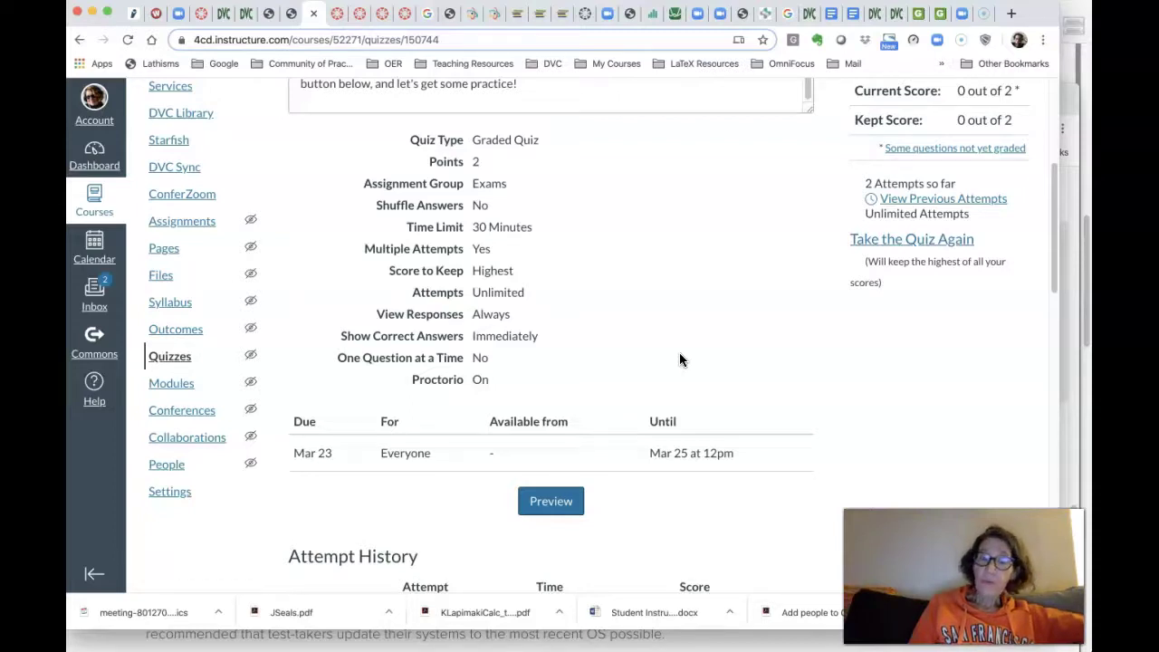
{"action": "scroll", "coordinate": [681, 360], "scroll_direction": "down", "scroll_amount": 5}
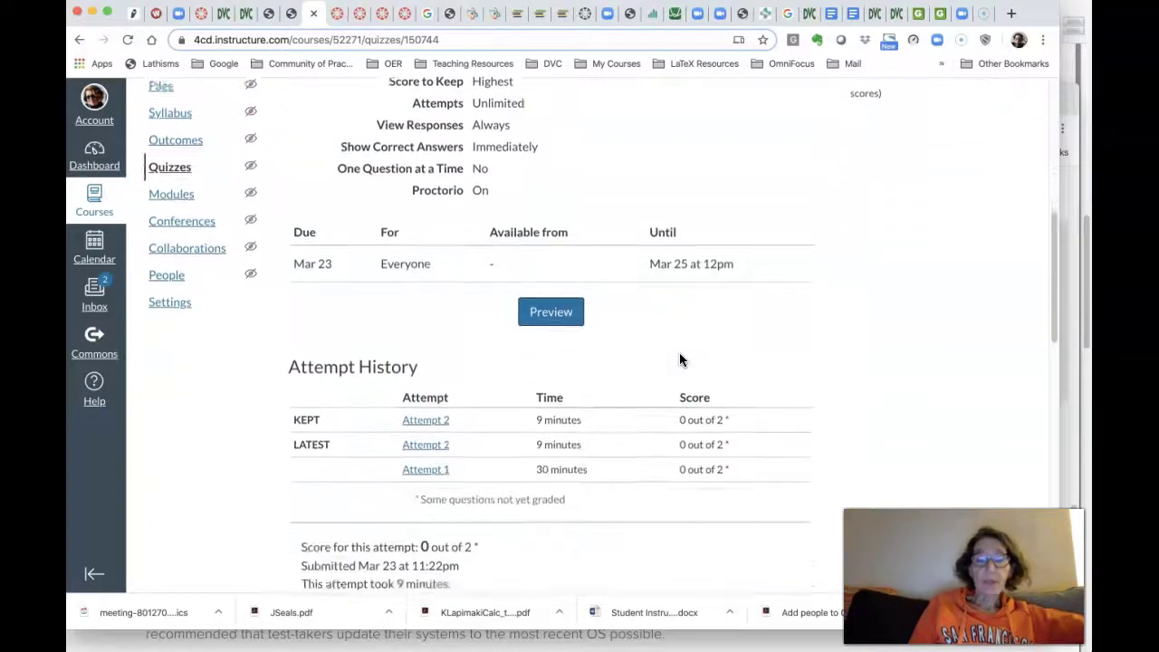
{"action": "scroll", "coordinate": [682, 360], "scroll_direction": "down", "scroll_amount": 10}
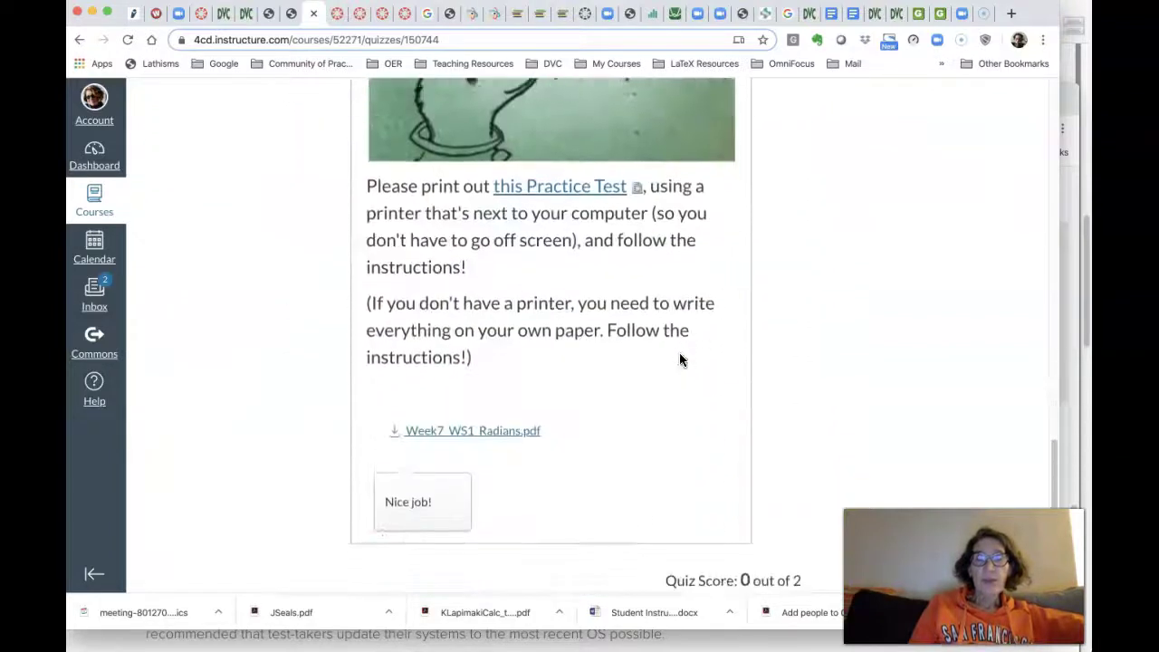
Try the Practice Test link in the submitted Question 1 and cancel saving its PDF
{"action": "scroll", "coordinate": [679, 359], "scroll_direction": "up", "scroll_amount": 3}
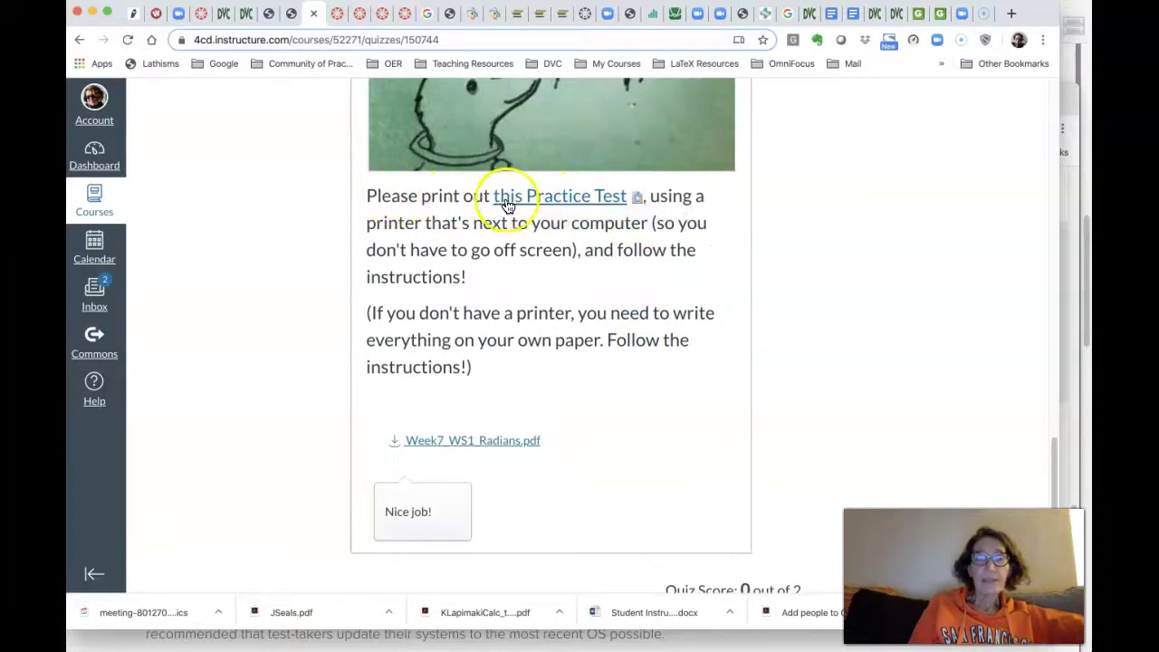
{"action": "left_click", "coordinate": [556, 207]}
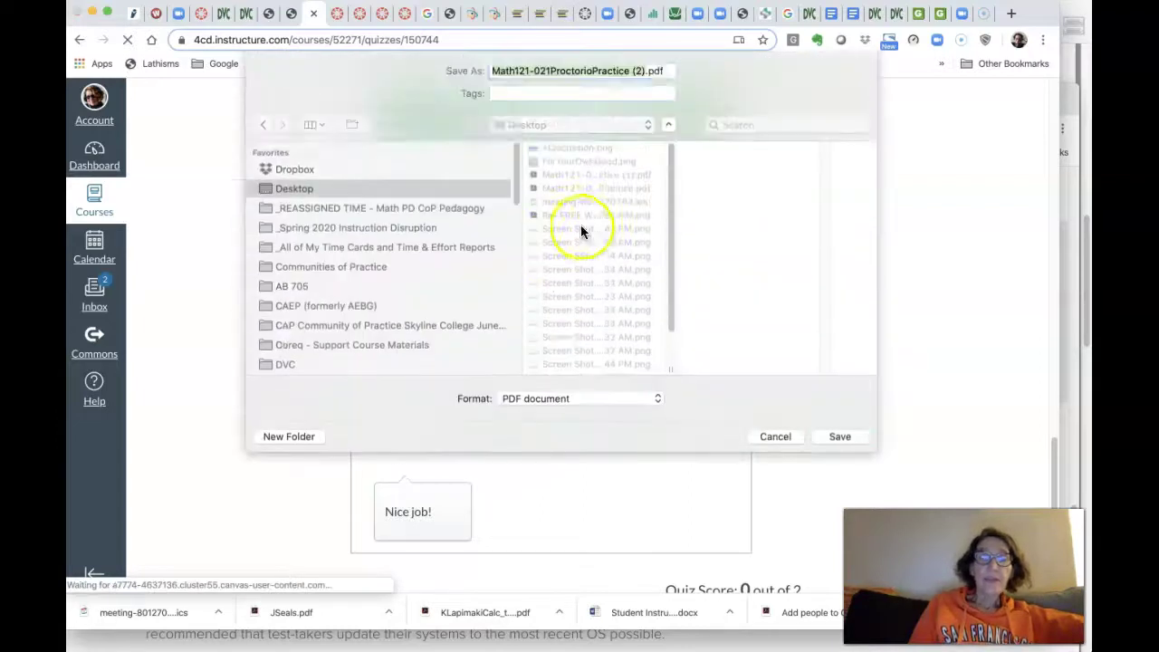
{"action": "left_click", "coordinate": [761, 436]}
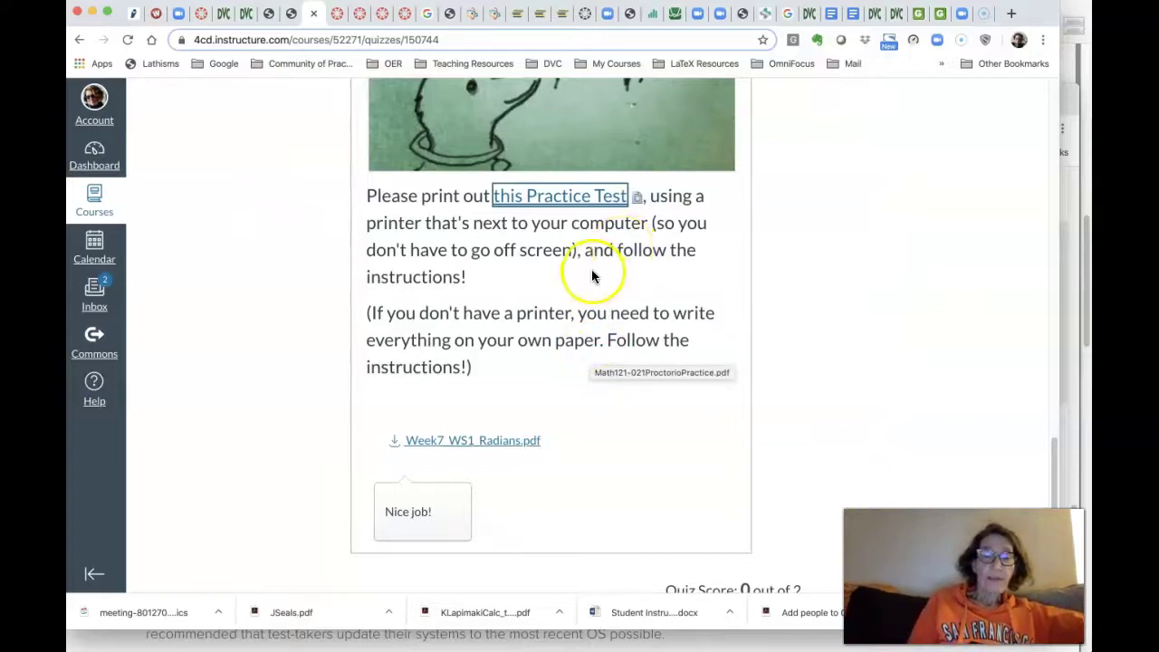
{"action": "scroll", "coordinate": [619, 367], "scroll_direction": "down", "scroll_amount": 3}
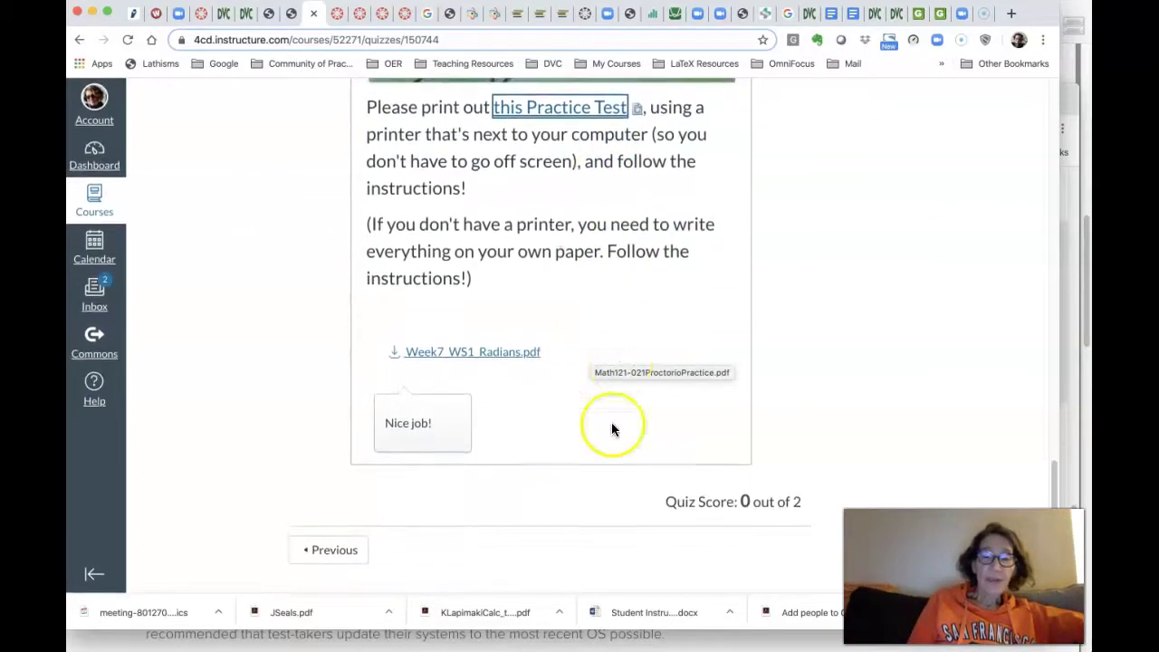
{"action": "scroll", "coordinate": [614, 474], "scroll_direction": "up", "scroll_amount": 3}
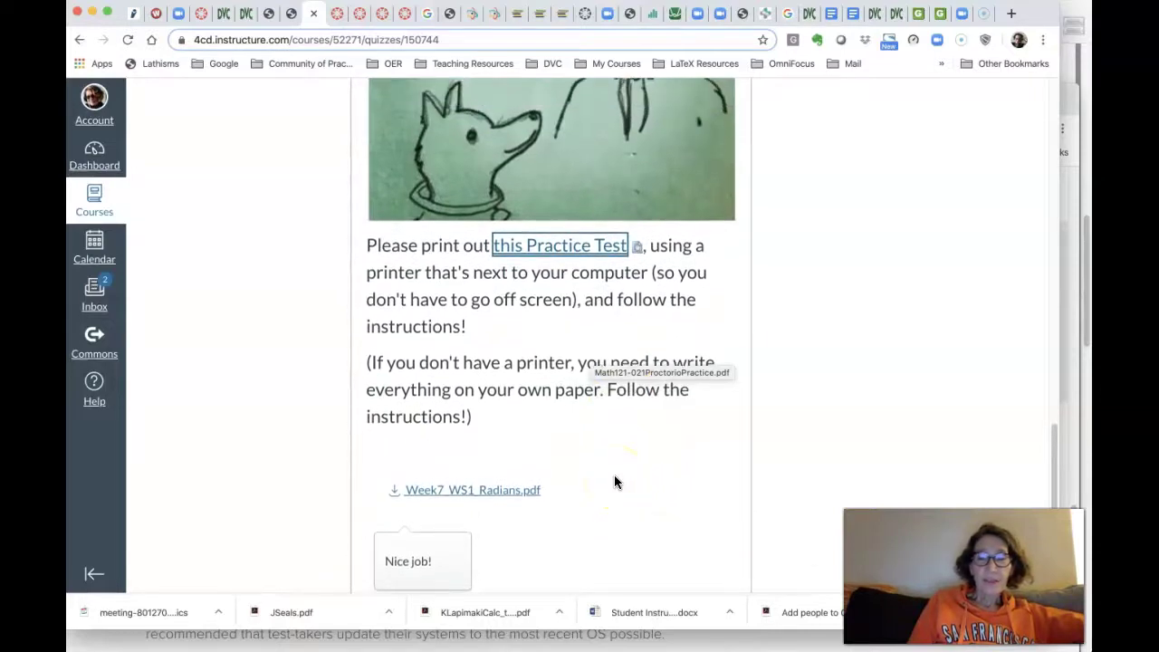
{"action": "scroll", "coordinate": [614, 475], "scroll_direction": "down", "scroll_amount": 3}
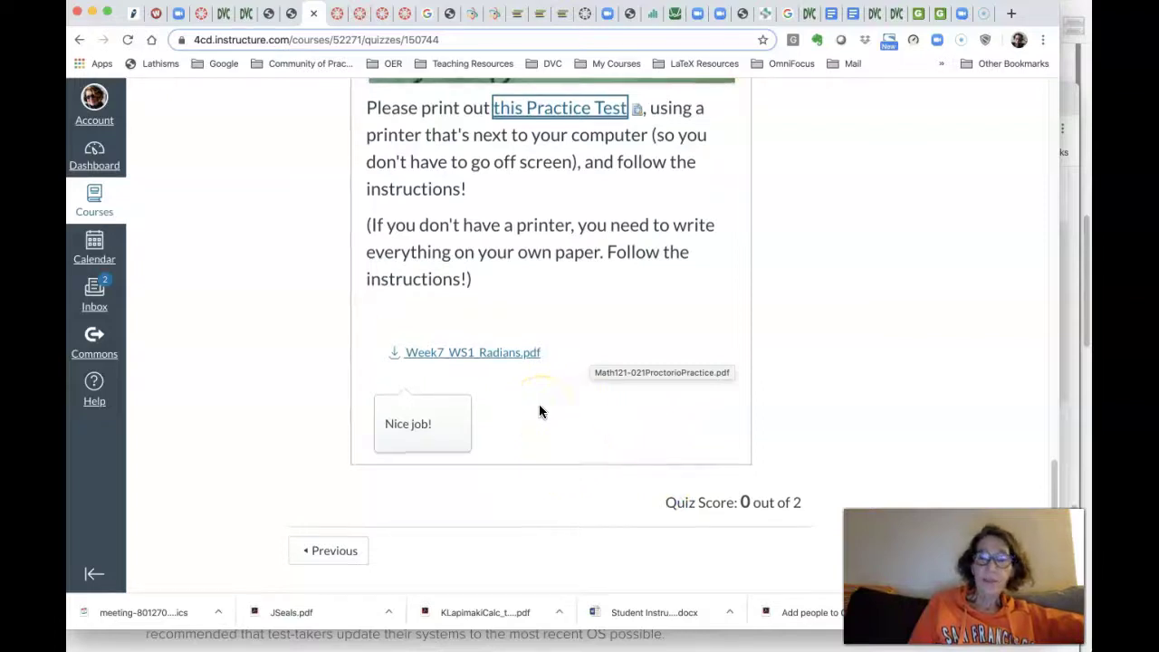
Return to the quiz details and start another preview attempt of the Proctorio Practice Test
{"action": "scroll", "coordinate": [540, 411], "scroll_direction": "up", "scroll_amount": 10}
{"action": "scroll", "coordinate": [540, 410], "scroll_direction": "up", "scroll_amount": 10}
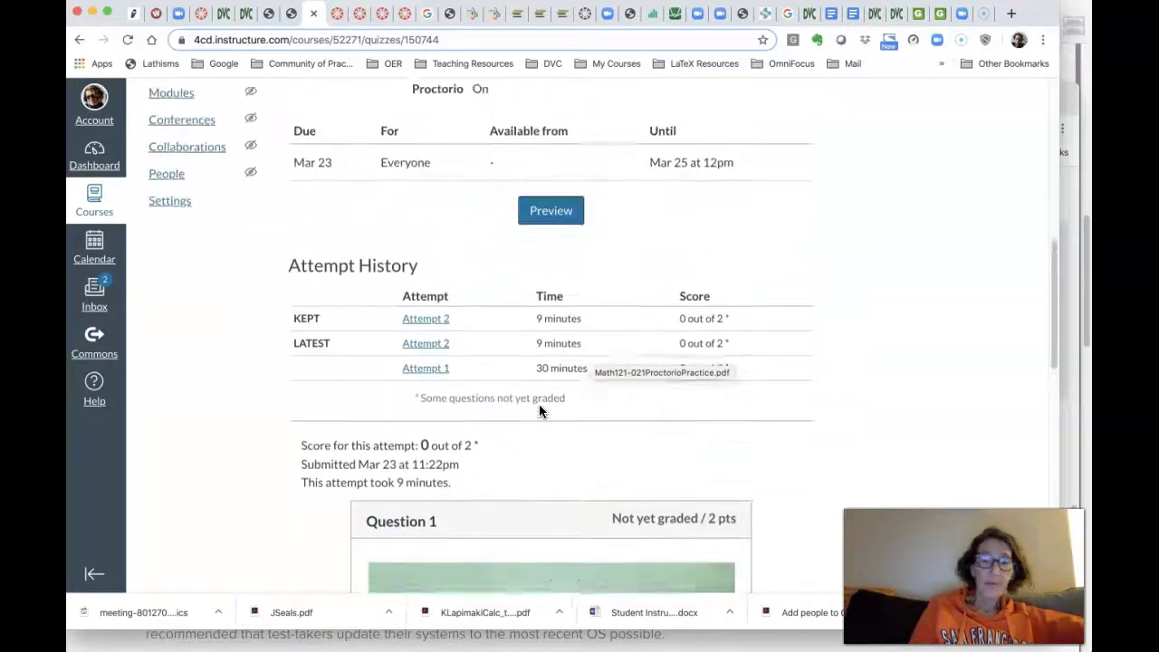
{"action": "scroll", "coordinate": [536, 408], "scroll_direction": "down", "scroll_amount": 4}
{"action": "left_click", "coordinate": [549, 410]}
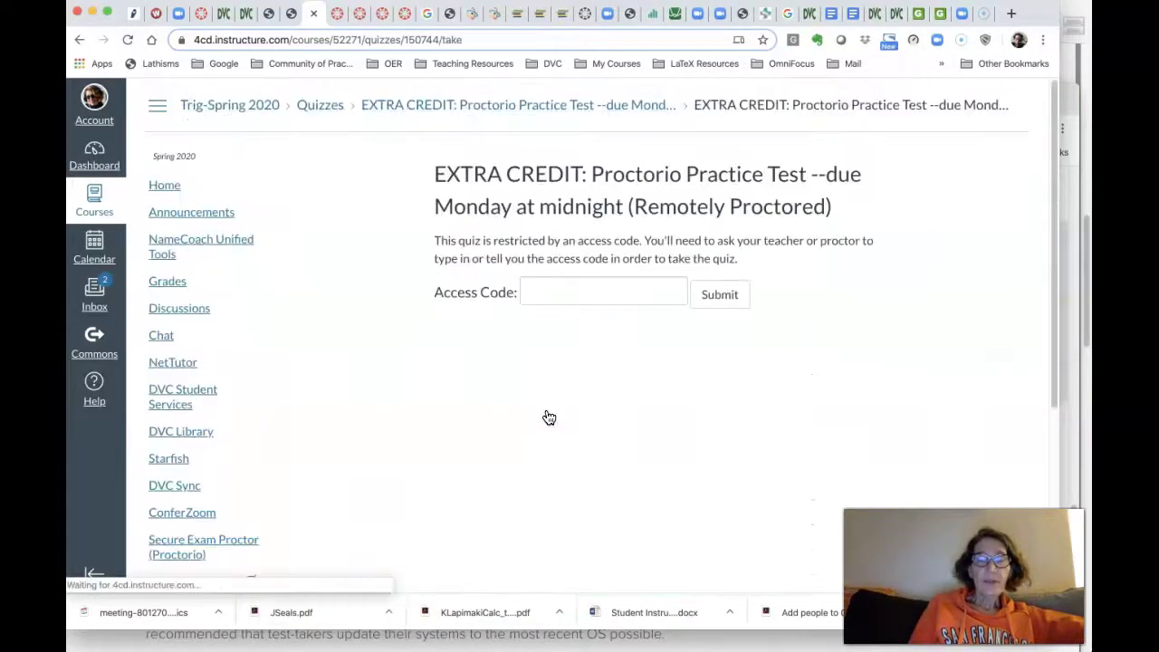
{"action": "left_click", "coordinate": [509, 376]}
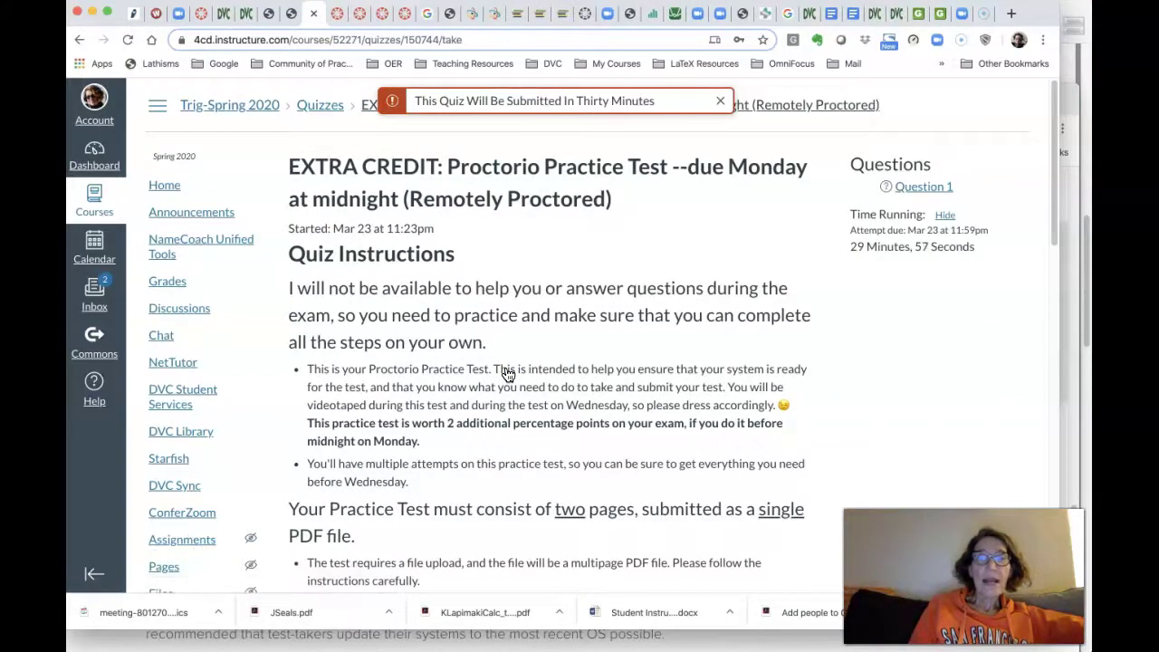
Examine the new attempt's instructions, Question 1 with its Practice Test link, the file upload field, and the submission area
{"action": "scroll", "coordinate": [509, 376], "scroll_direction": "down", "scroll_amount": 5}
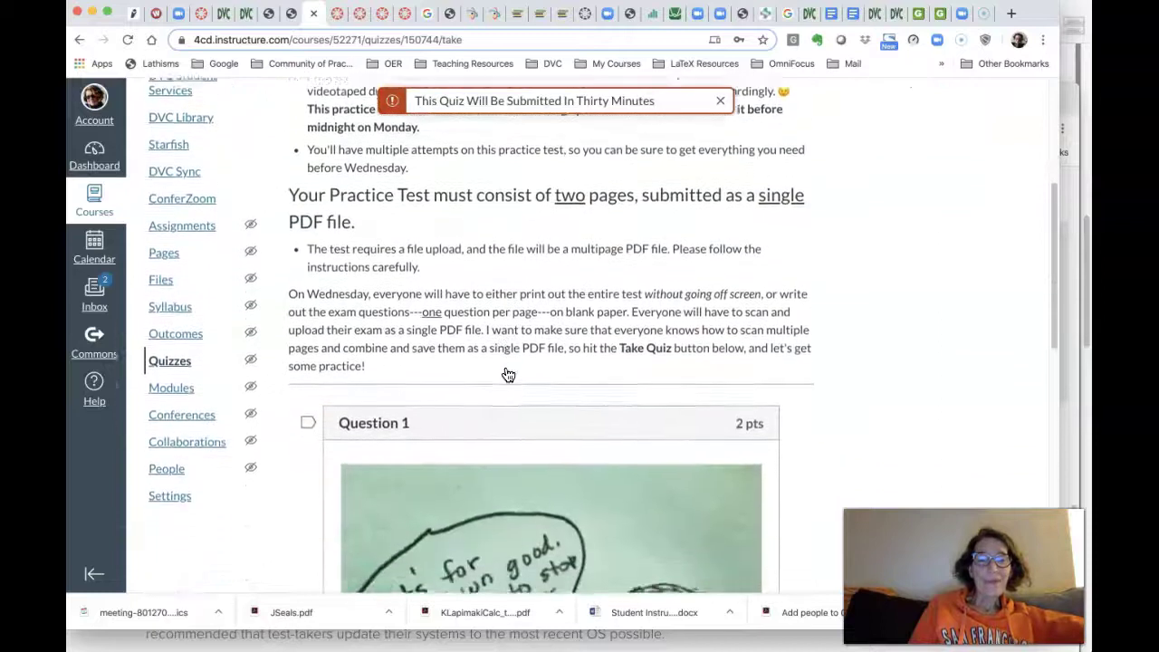
{"action": "scroll", "coordinate": [509, 376], "scroll_direction": "down", "scroll_amount": 3}
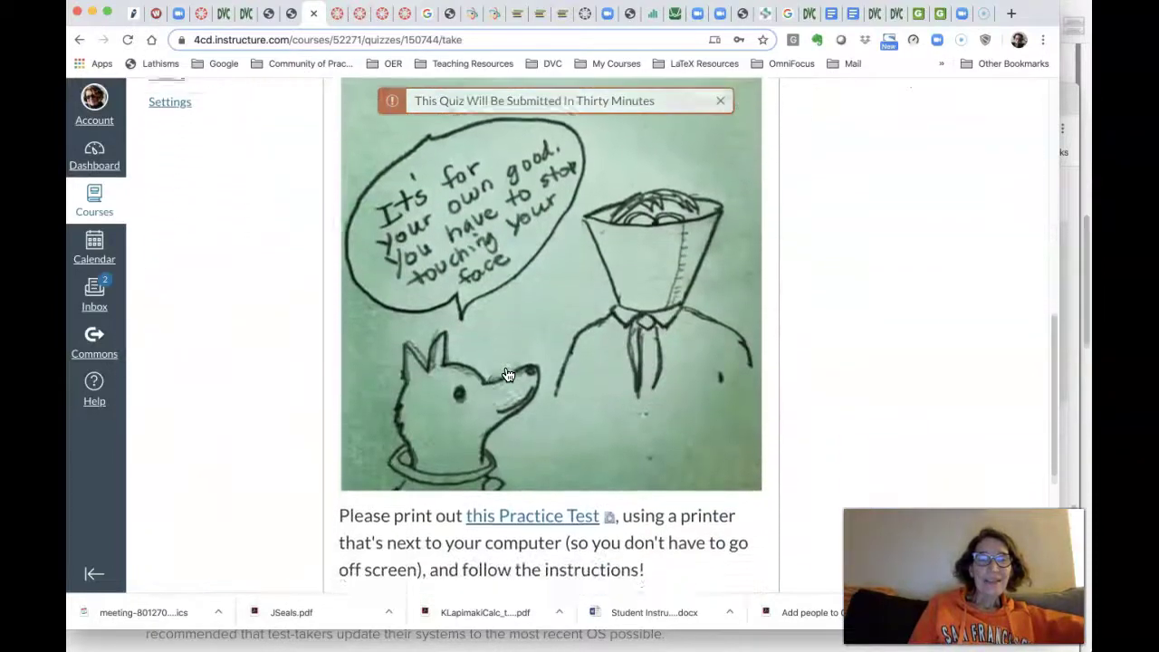
{"action": "scroll", "coordinate": [509, 376], "scroll_direction": "down", "scroll_amount": 1}
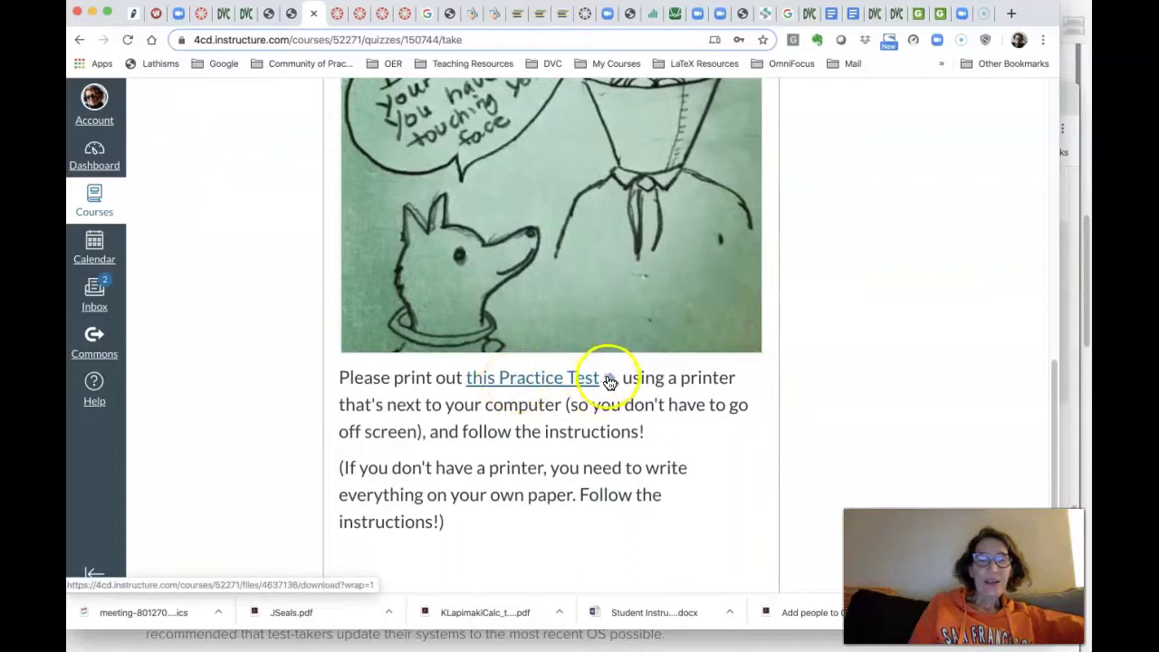
{"action": "scroll", "coordinate": [609, 383], "scroll_direction": "down", "scroll_amount": 2}
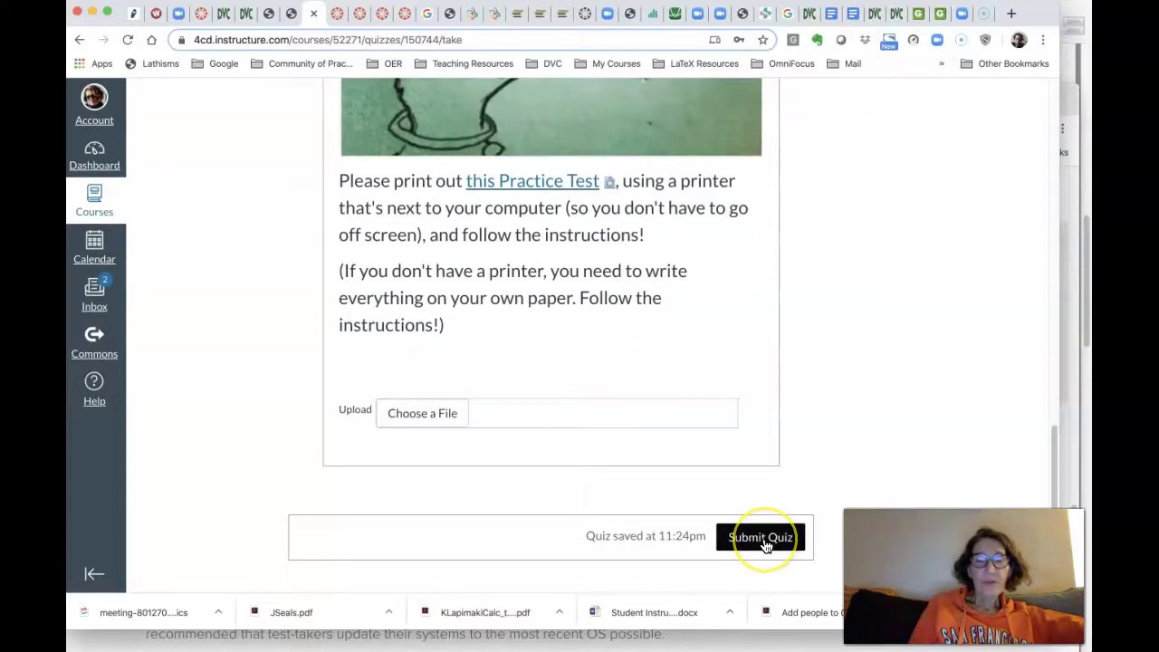
{"action": "scroll", "coordinate": [784, 441], "scroll_direction": "up", "scroll_amount": 3}
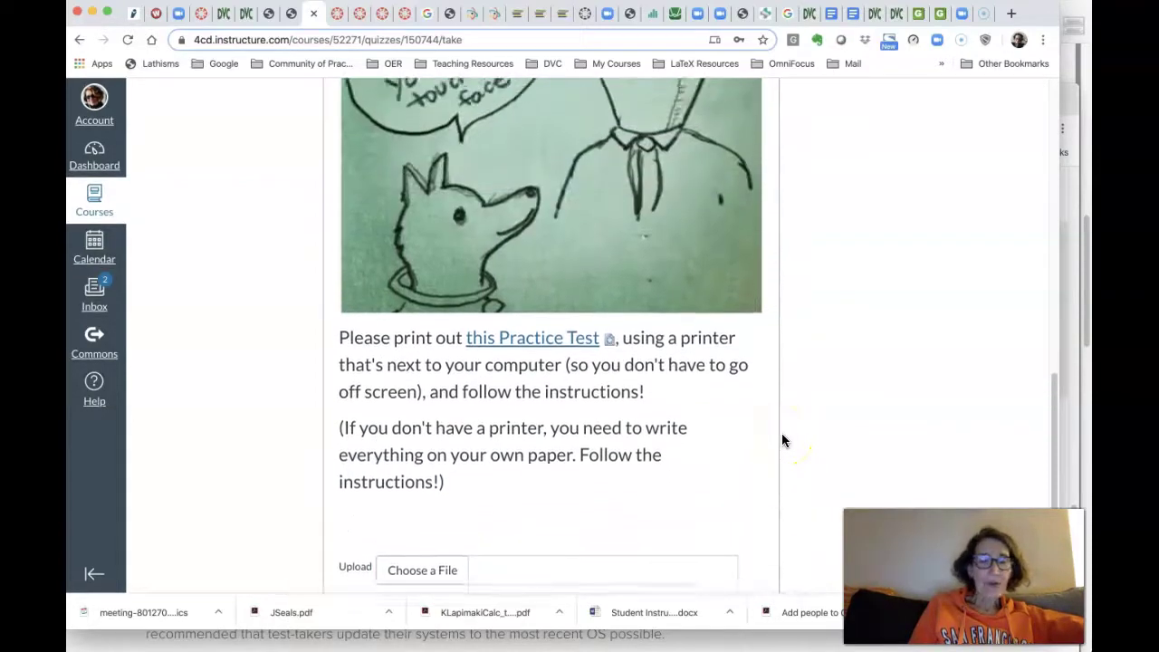
{"action": "scroll", "coordinate": [783, 441], "scroll_direction": "up", "scroll_amount": 5}
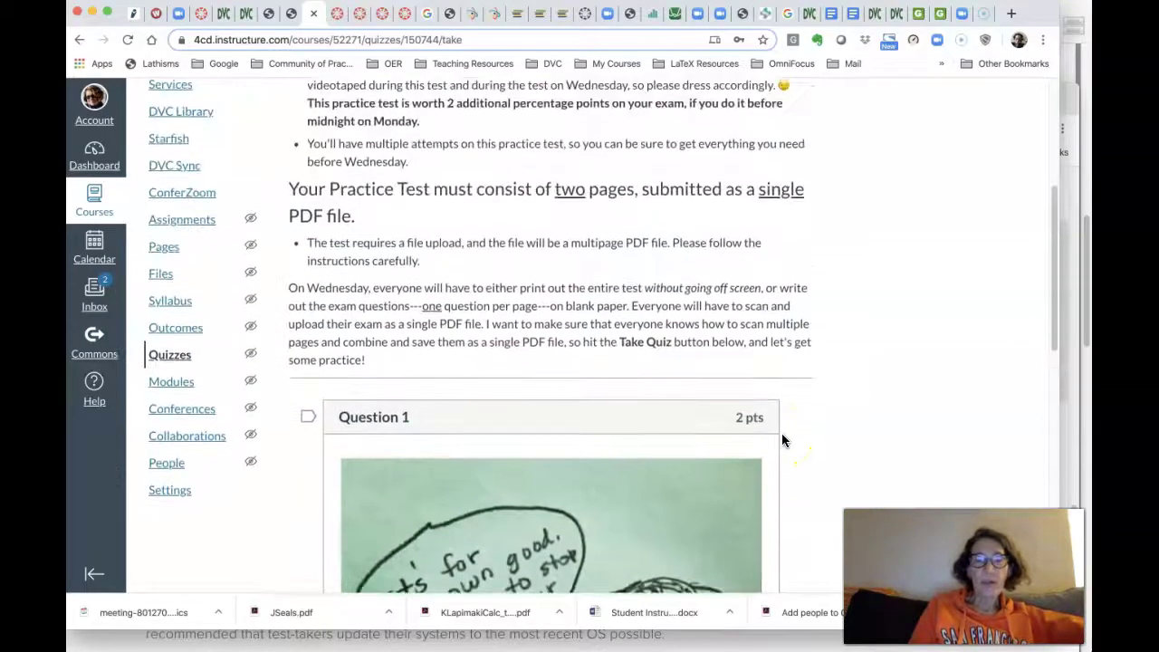
{"action": "scroll", "coordinate": [783, 441], "scroll_direction": "up", "scroll_amount": 5}
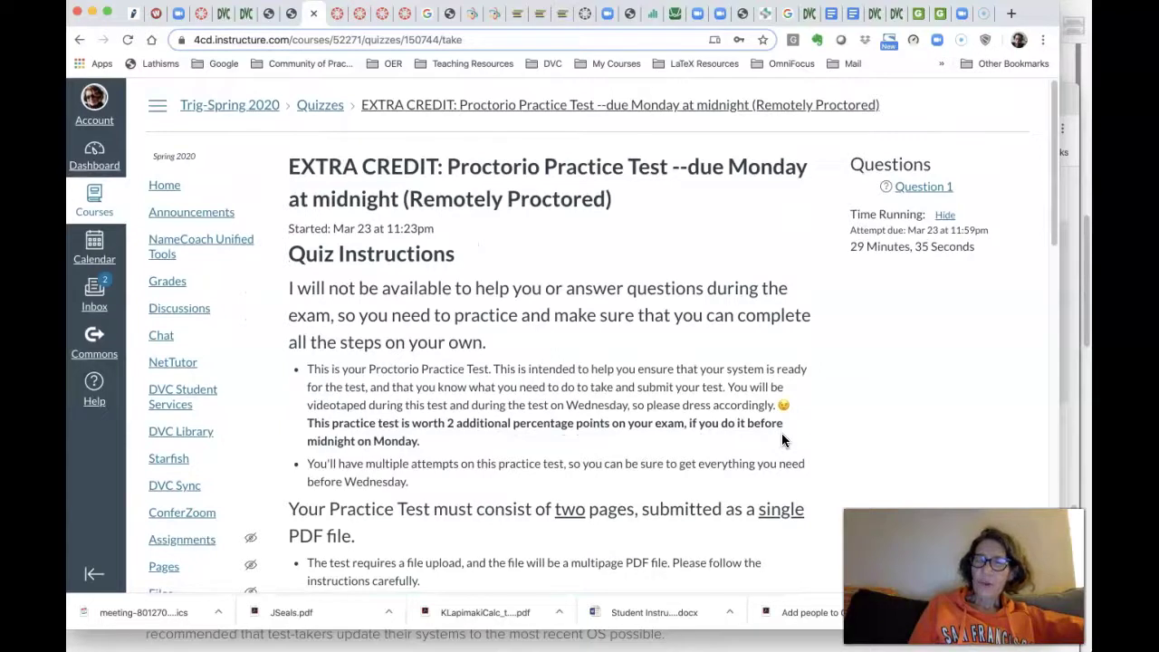
Magnify the quiz page around the running timer and examine the remaining time and attempt deadline
{"action": "left_click", "coordinate": [783, 349]}
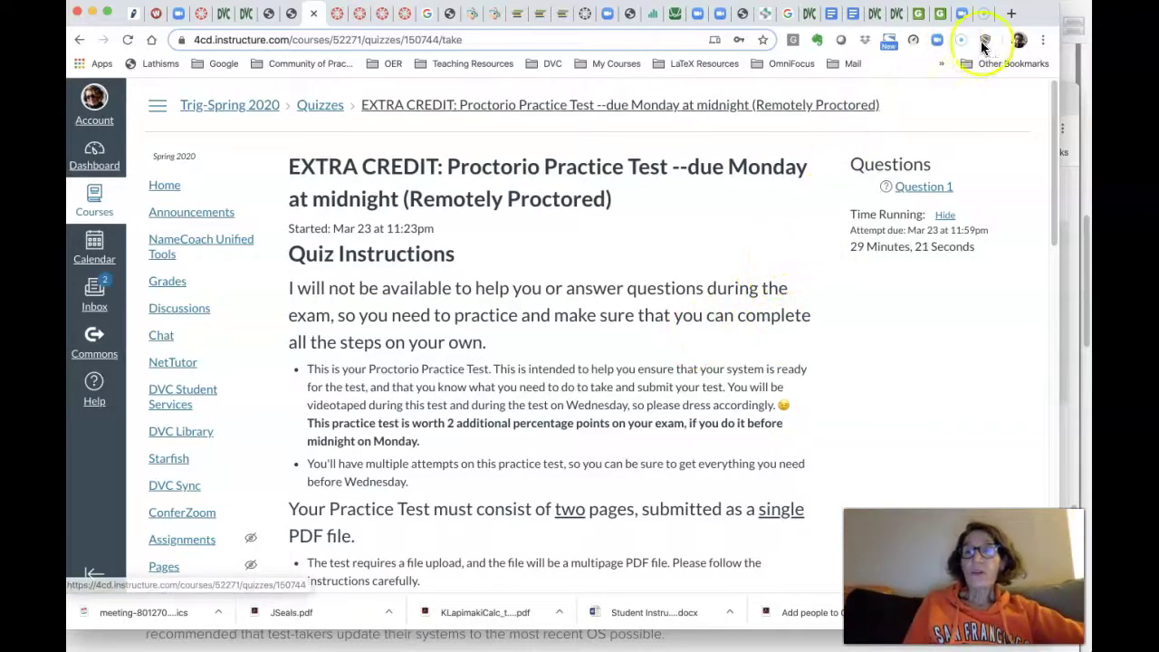
{"action": "left_click", "coordinate": [1038, 19]}
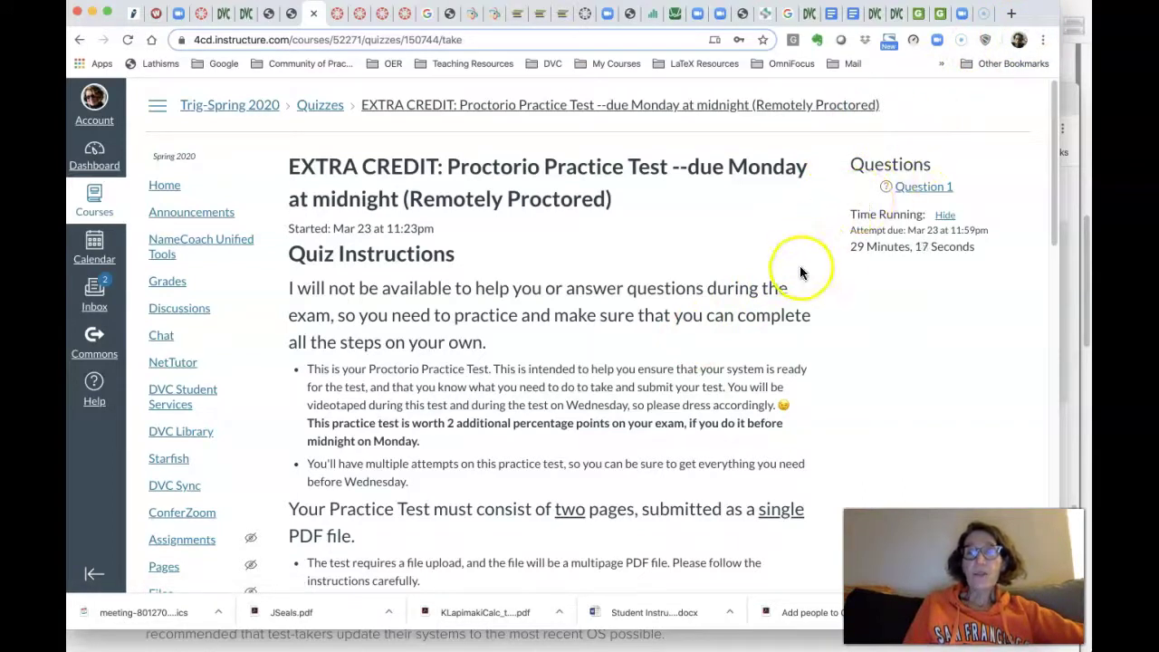
{"action": "scroll", "coordinate": [843, 308], "scroll_direction": "up", "scroll_amount": 5}
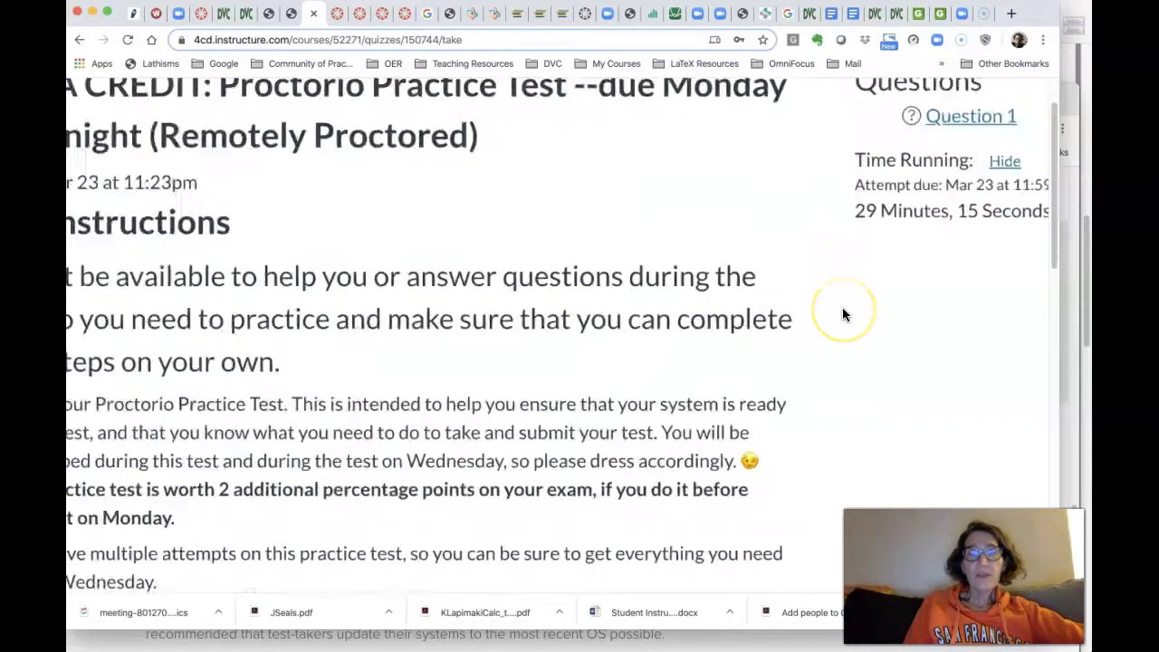
{"action": "scroll", "coordinate": [843, 307], "scroll_direction": "up", "scroll_amount": 2}
{"action": "left_click", "coordinate": [892, 76]}
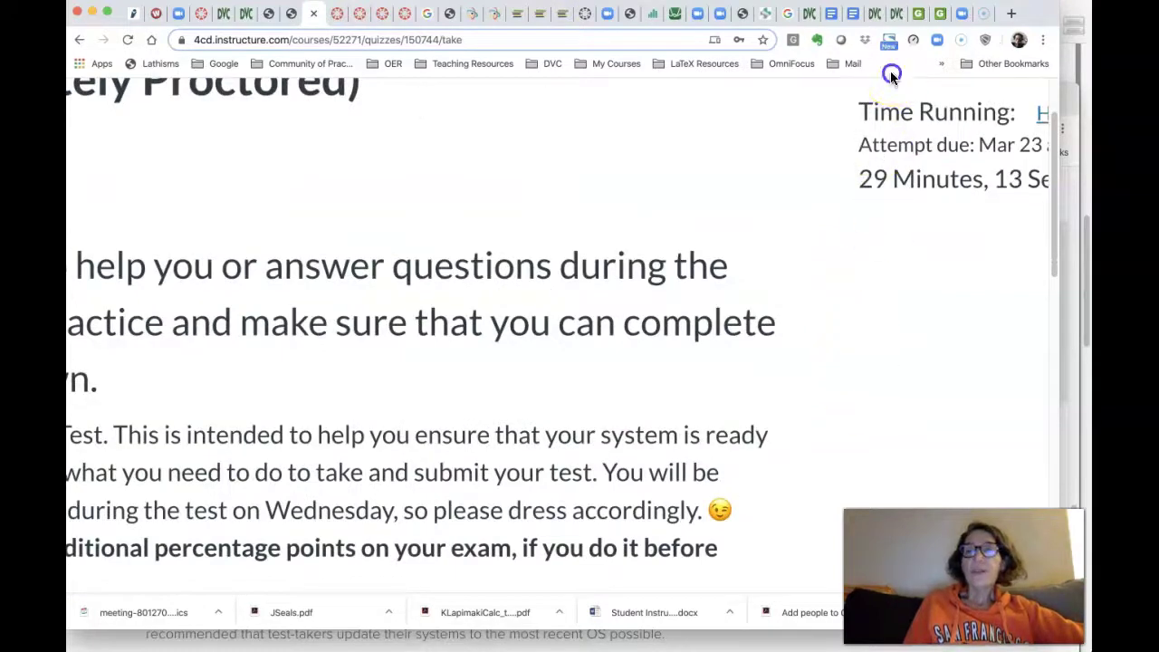
{"action": "scroll", "coordinate": [856, 306], "scroll_direction": "right", "scroll_amount": 3}
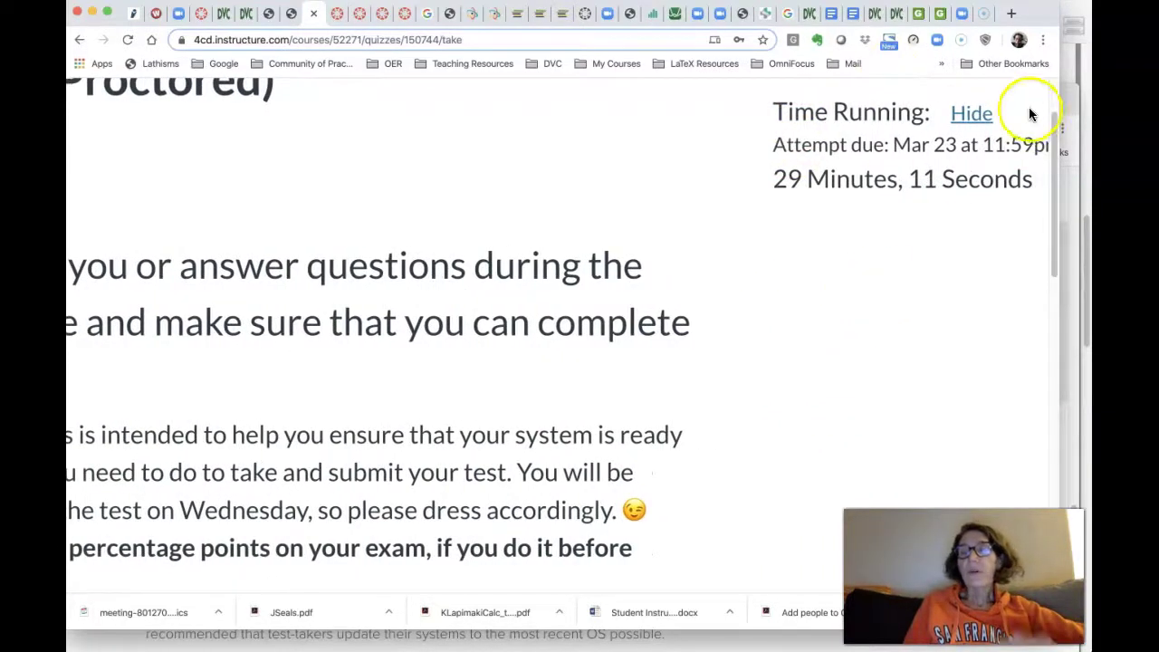